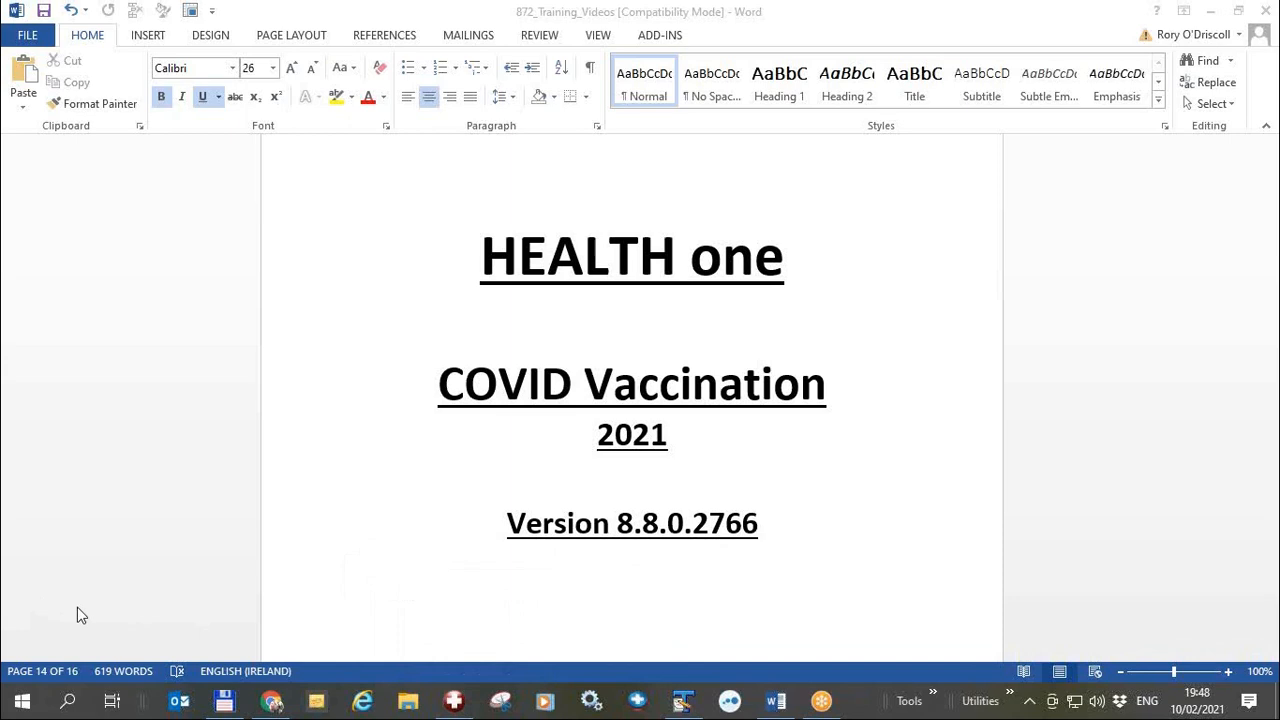
- Switch to HEALTH one and insert a new vaccine transaction in the test patient's medical chapter
key("alt+Tab")
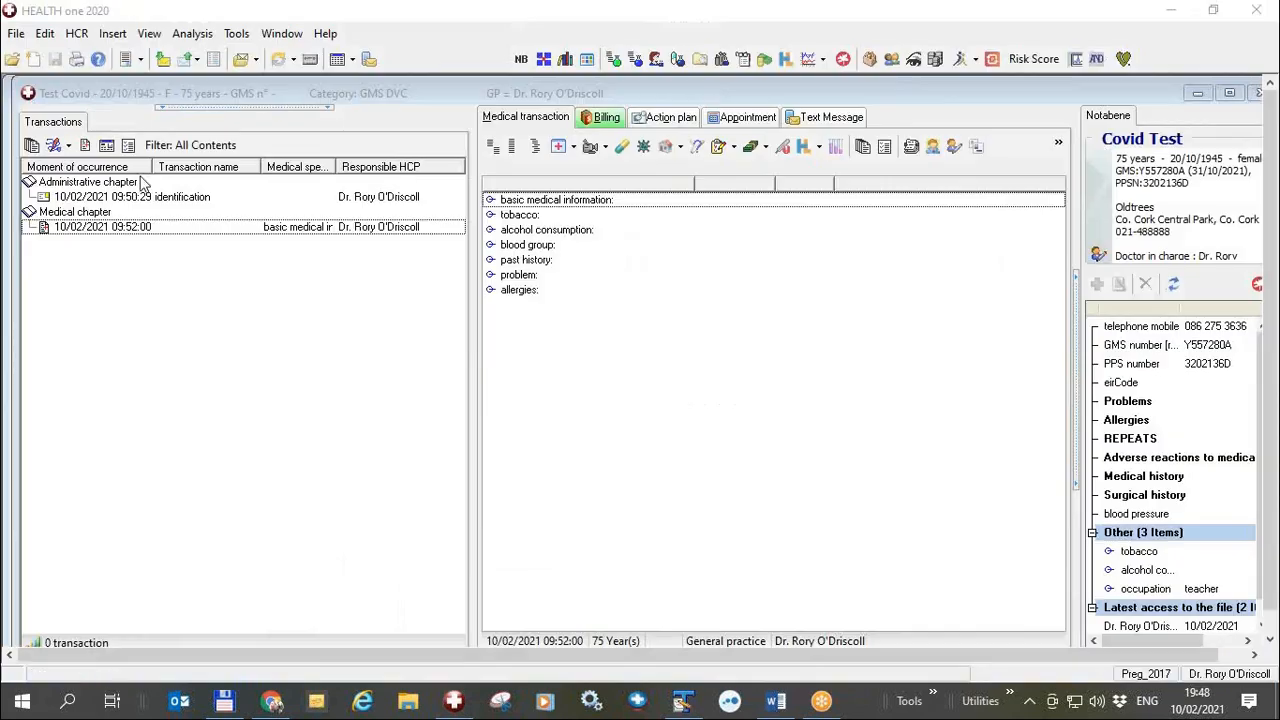
left_click(299, 236)
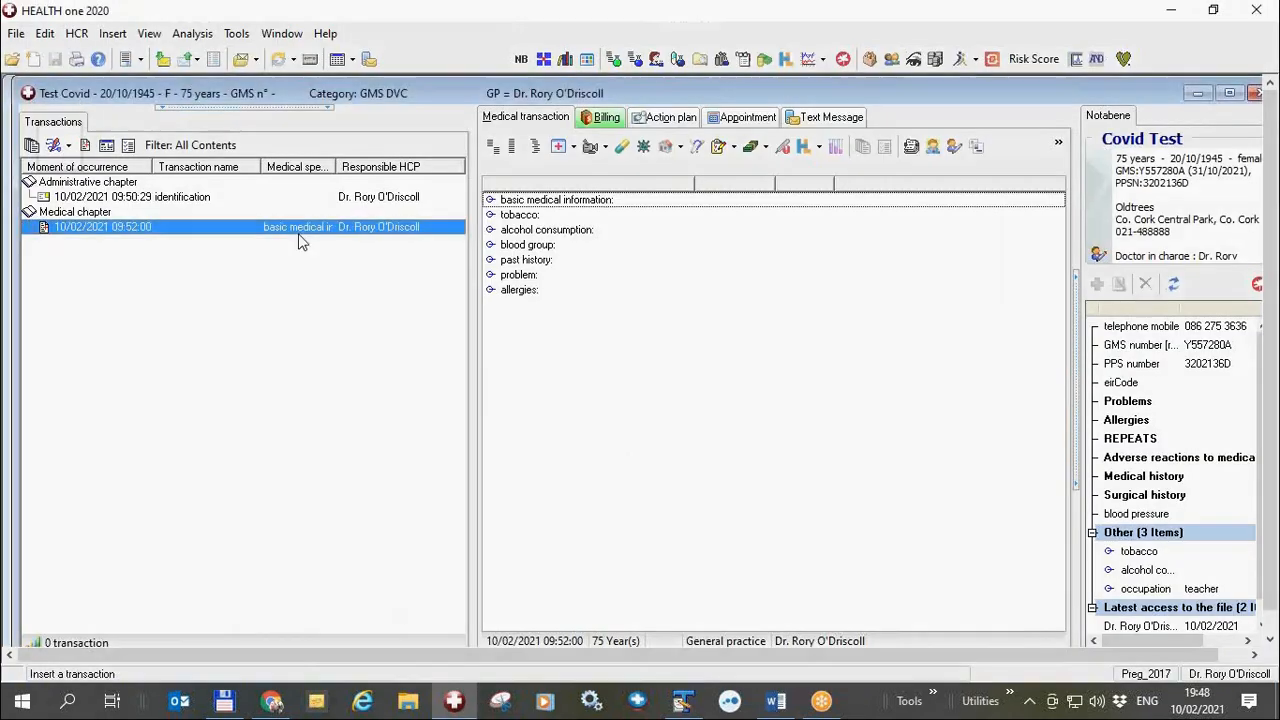
key("Insert")
key("v")
key("Return")
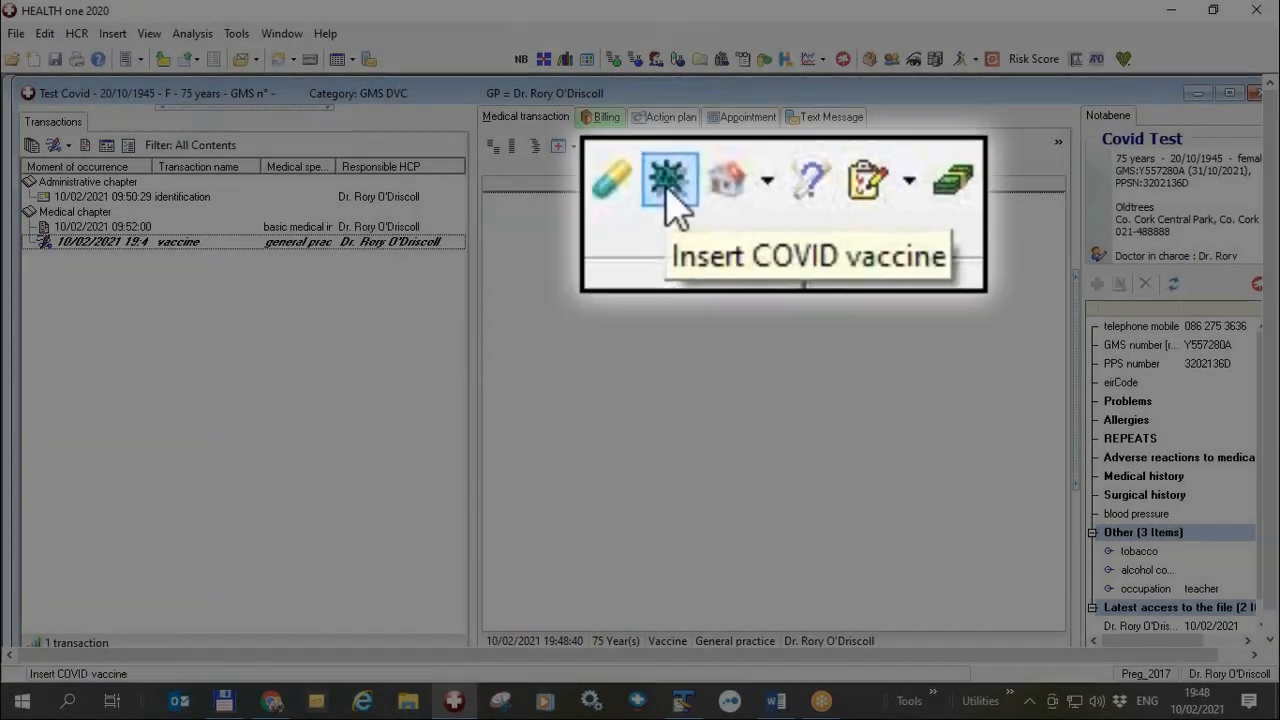
- Insert a COVID vaccine, check its registered batch numbers, and select the Pfizer COVID-19 vaccine with batch EMO477 as dispensed
left_click(641, 148)
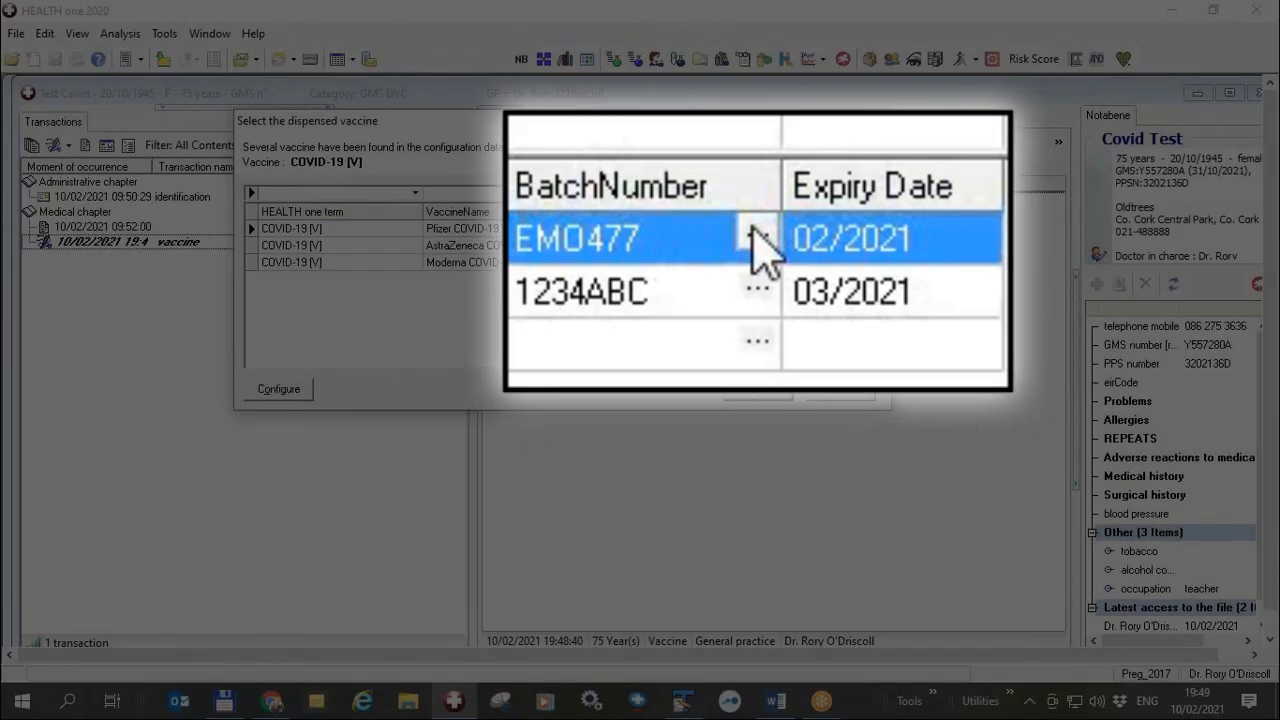
left_click(778, 228)
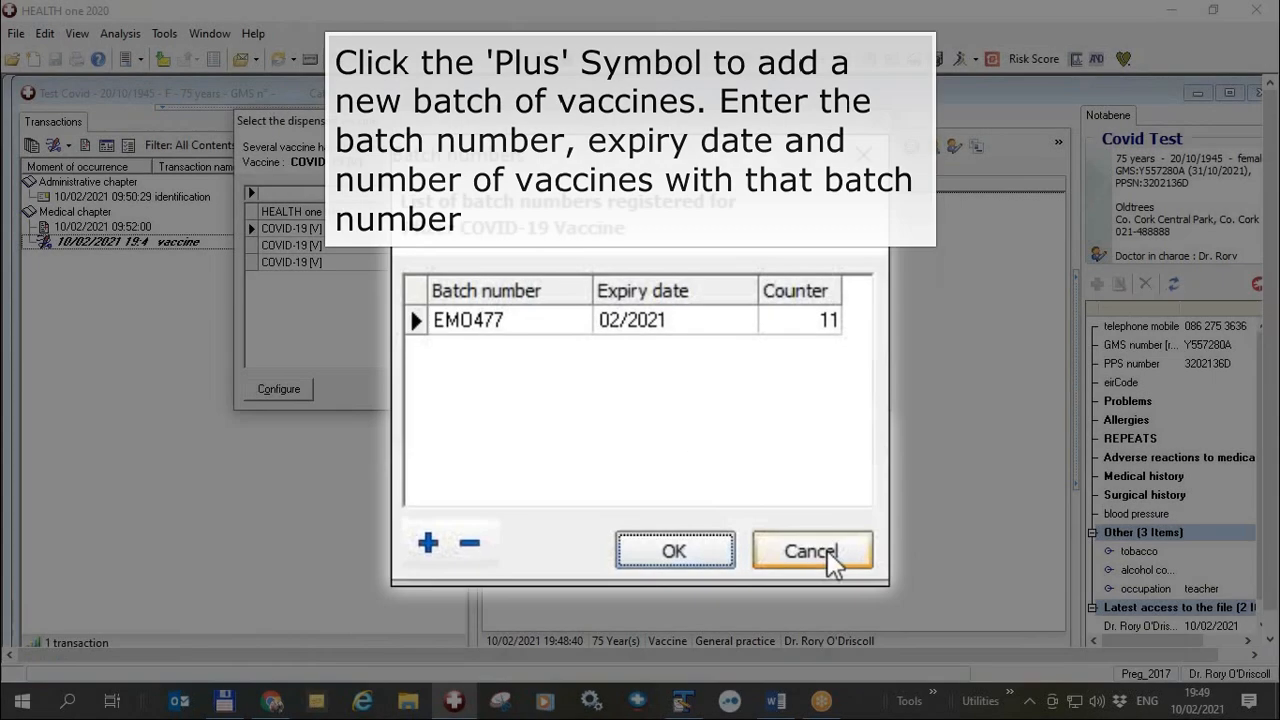
left_click(847, 571)
left_click(580, 231)
left_click(756, 399)
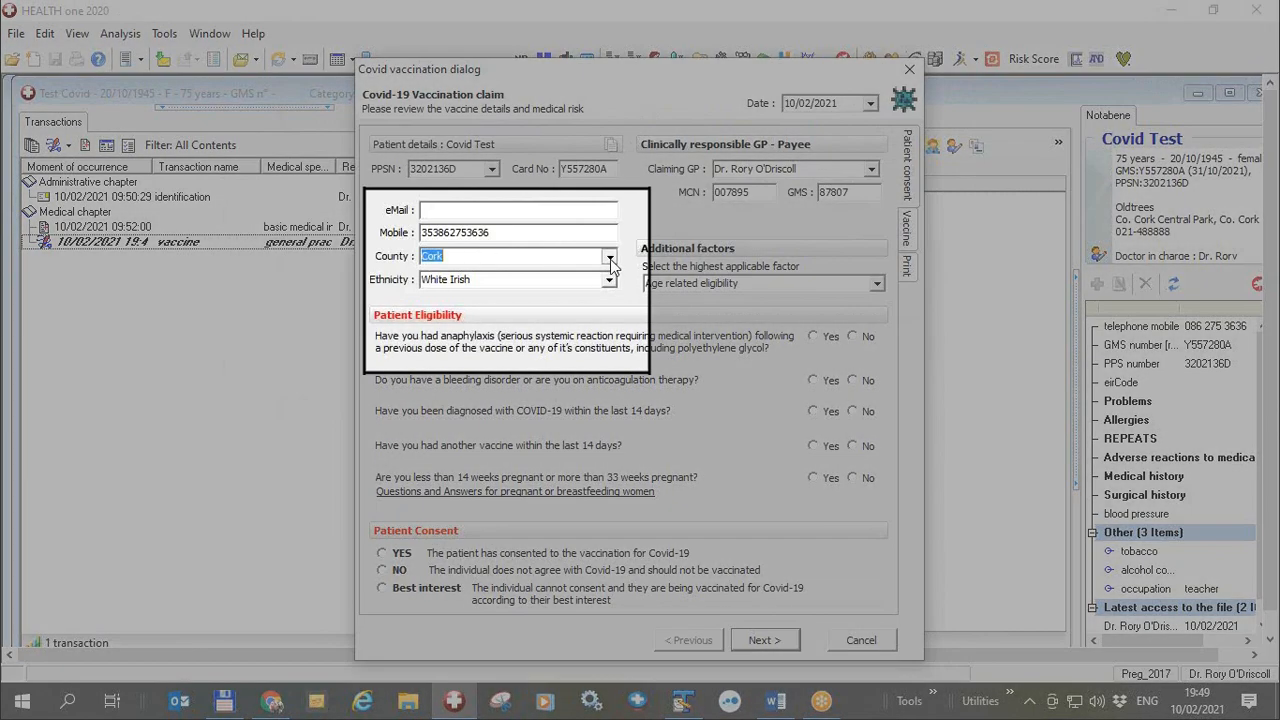
- Set the patient's county to Kerry in the Covid-19 vaccination claim
left_click(609, 257)
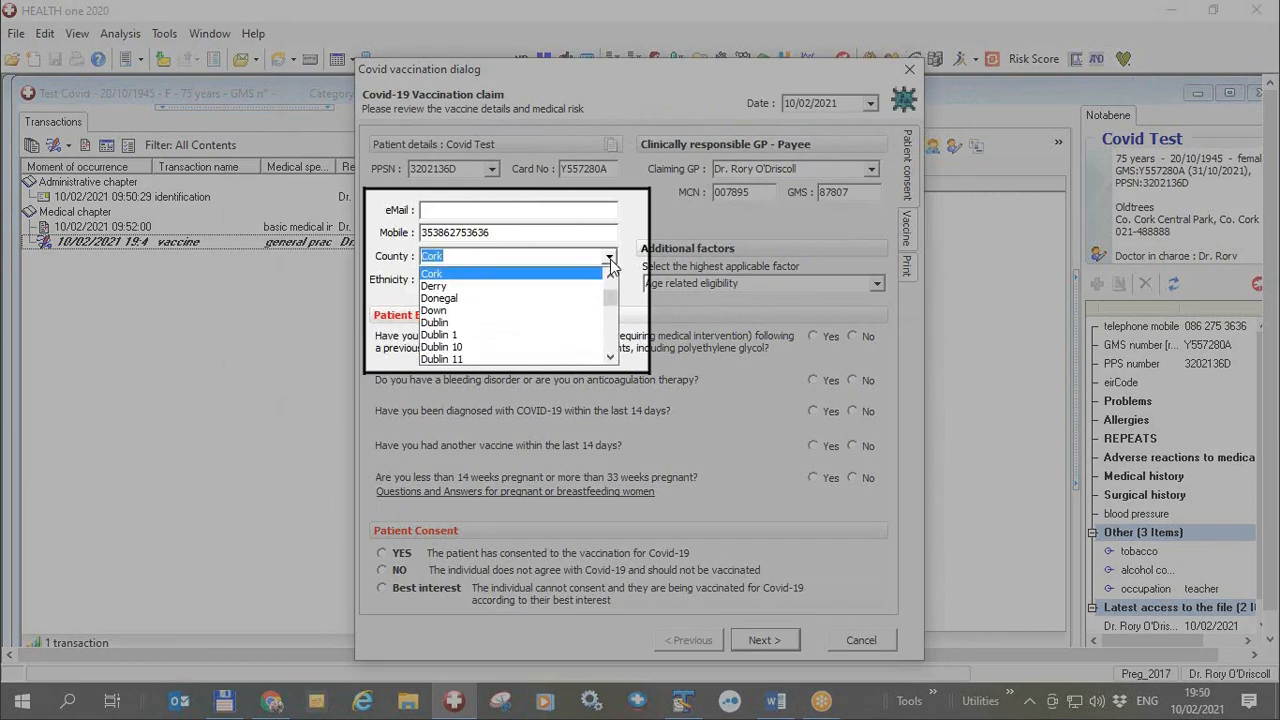
type("k")
key("Return")
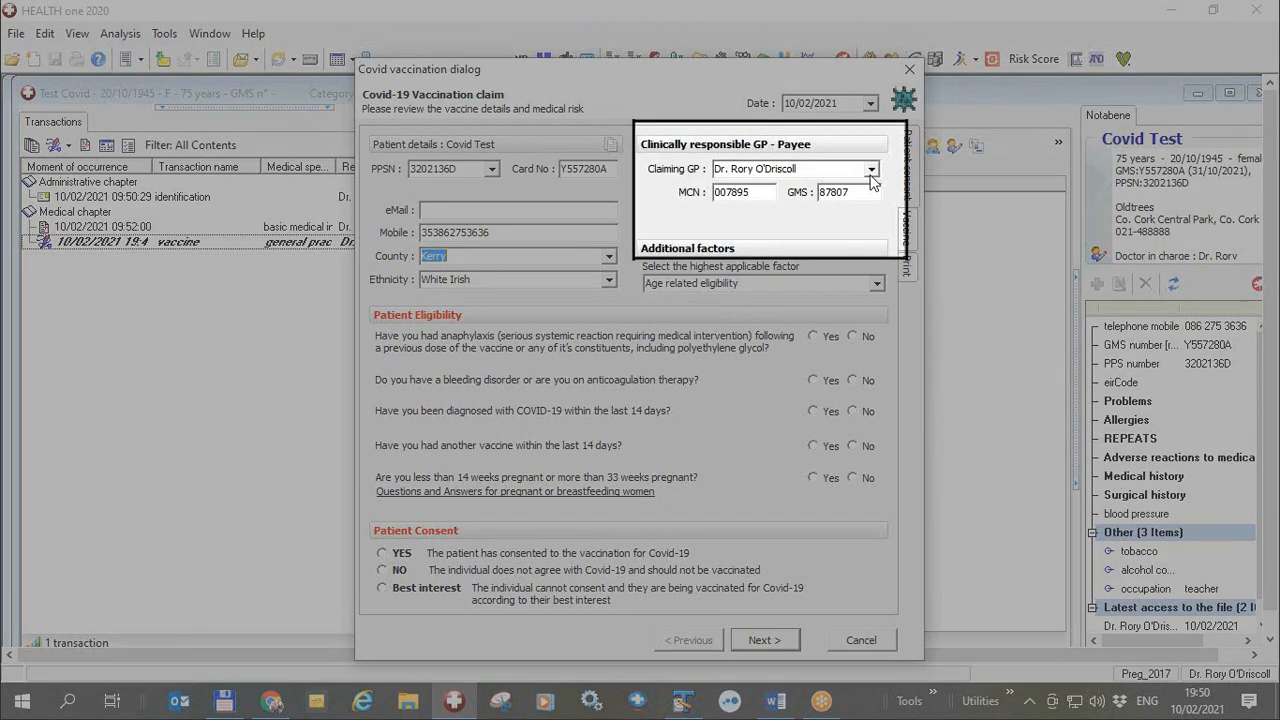
- Look through the available claiming GPs and reselect the patient's doctor in charge as the claiming GP
left_click(871, 170)
scroll(870, 225, "down", 3)
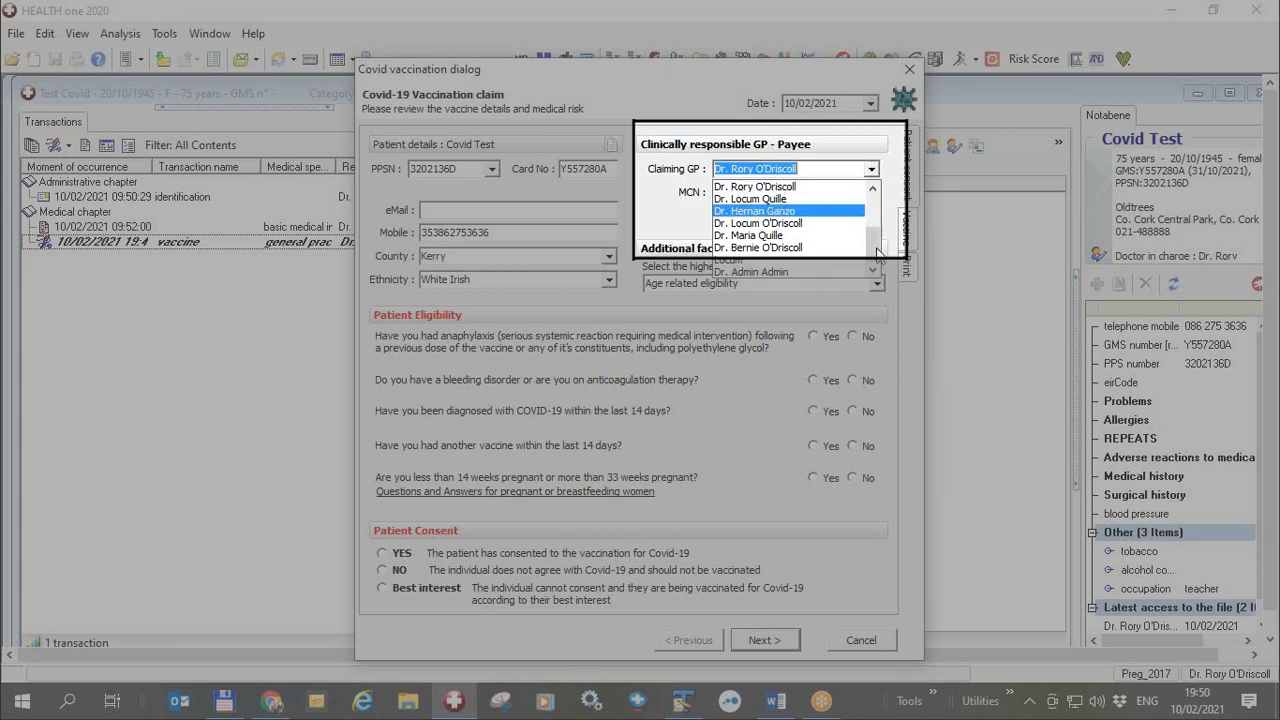
left_click(765, 188)
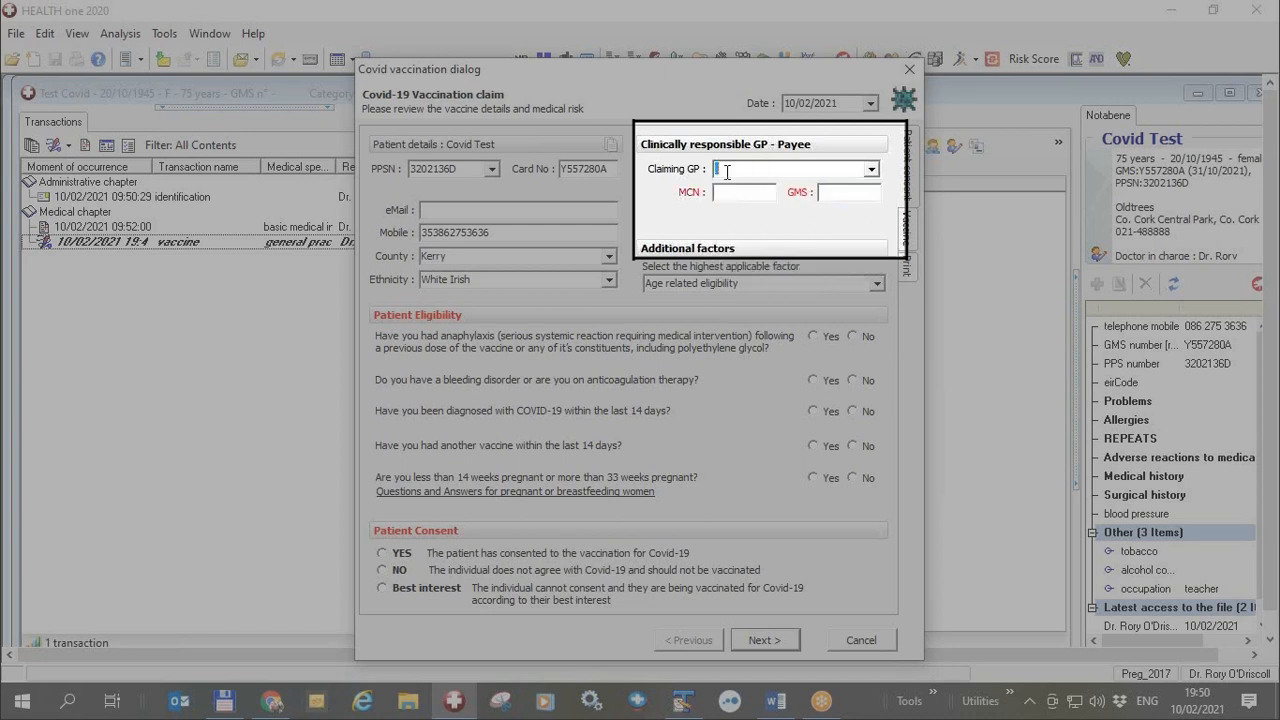
left_click(871, 169)
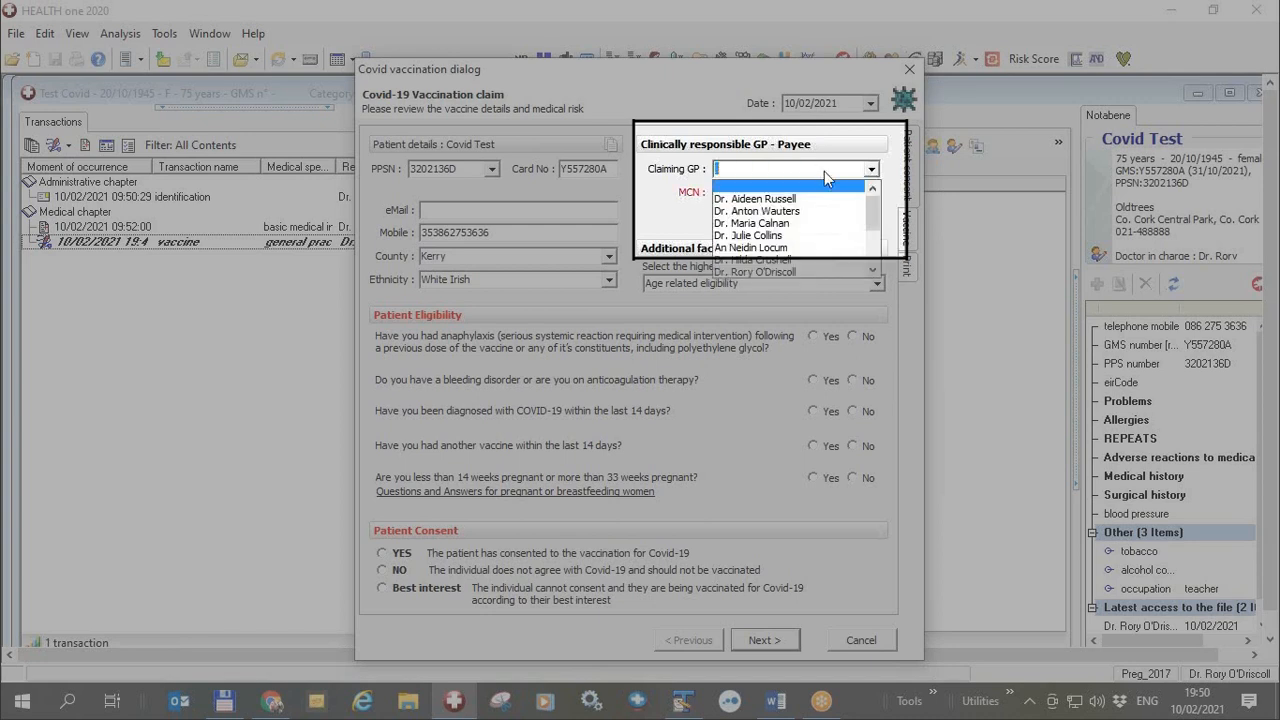
left_click(755, 271)
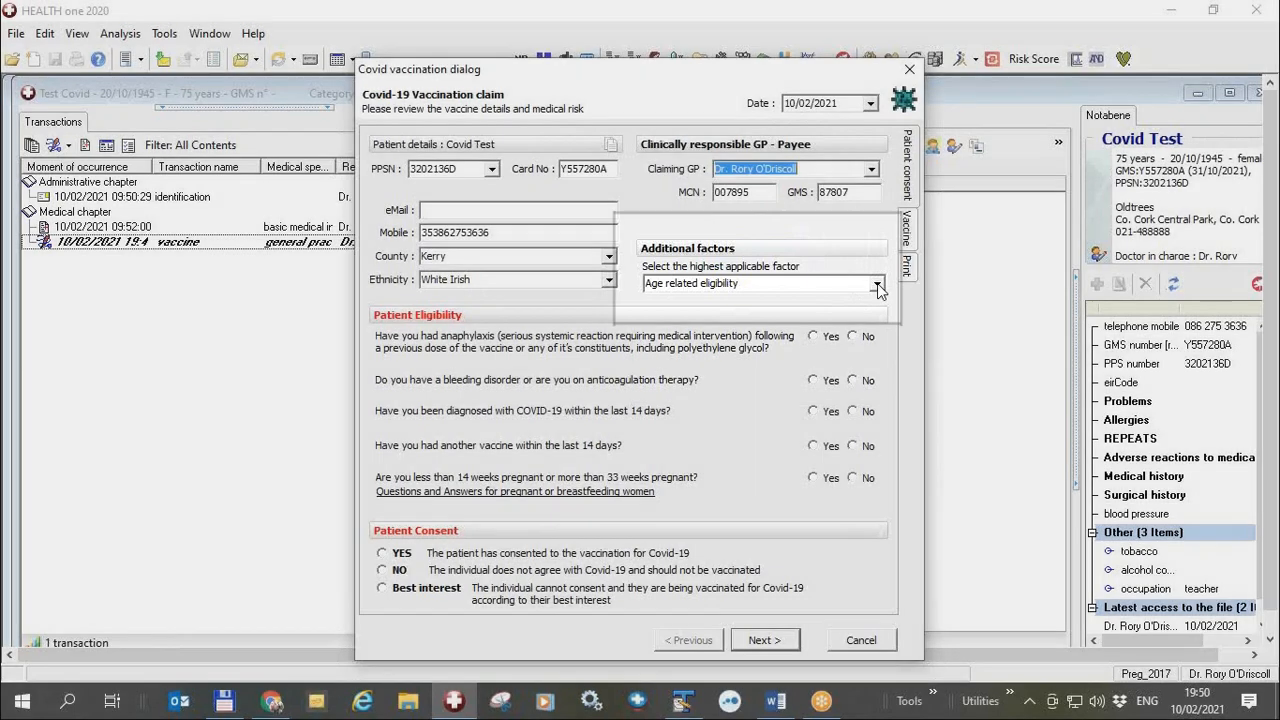
- Keep Age related eligibility as the highest applicable factor and answer No to all five patient eligibility questions
left_click(877, 284)
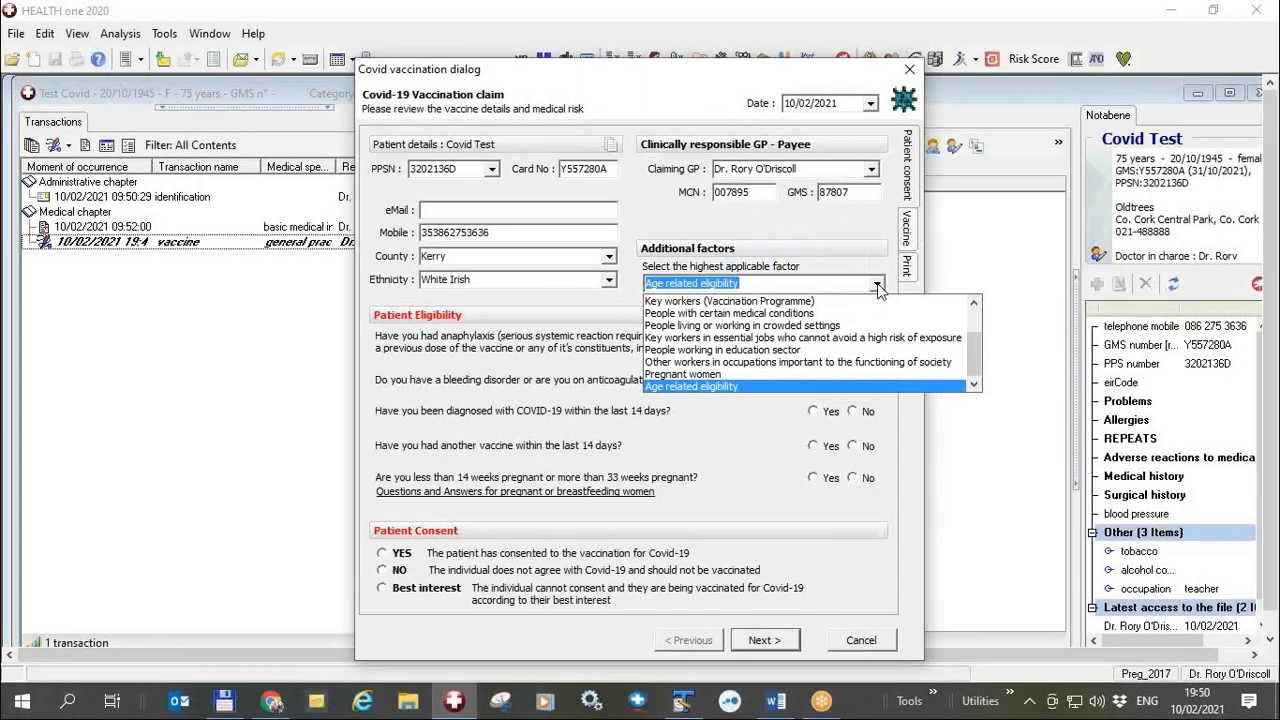
left_click(877, 284)
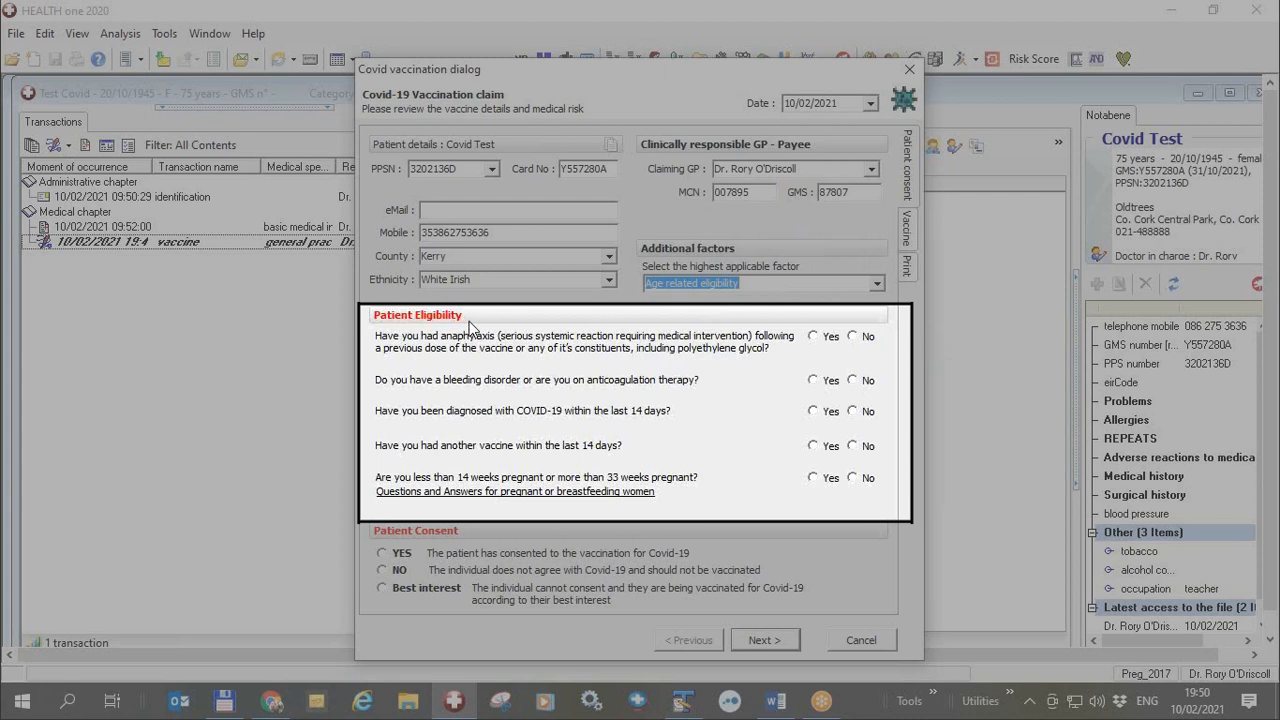
left_click(850, 335)
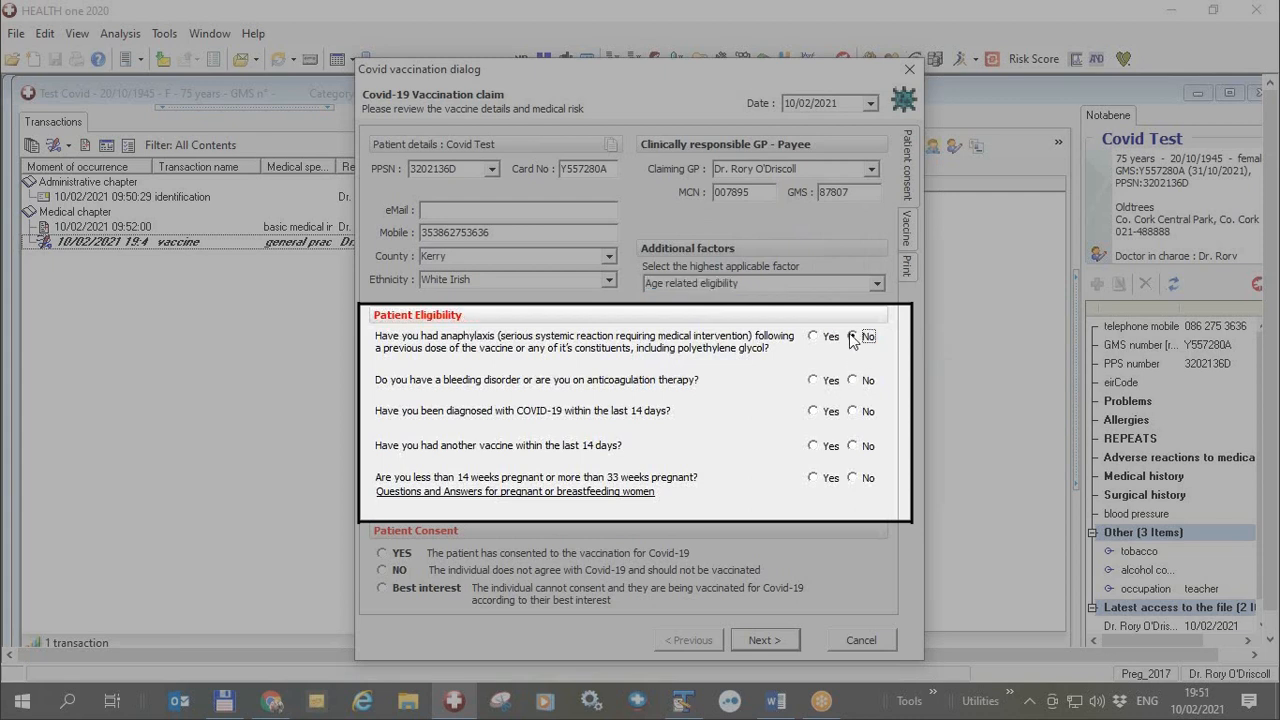
left_click(853, 381)
left_click(853, 412)
left_click(853, 447)
left_click(852, 478)
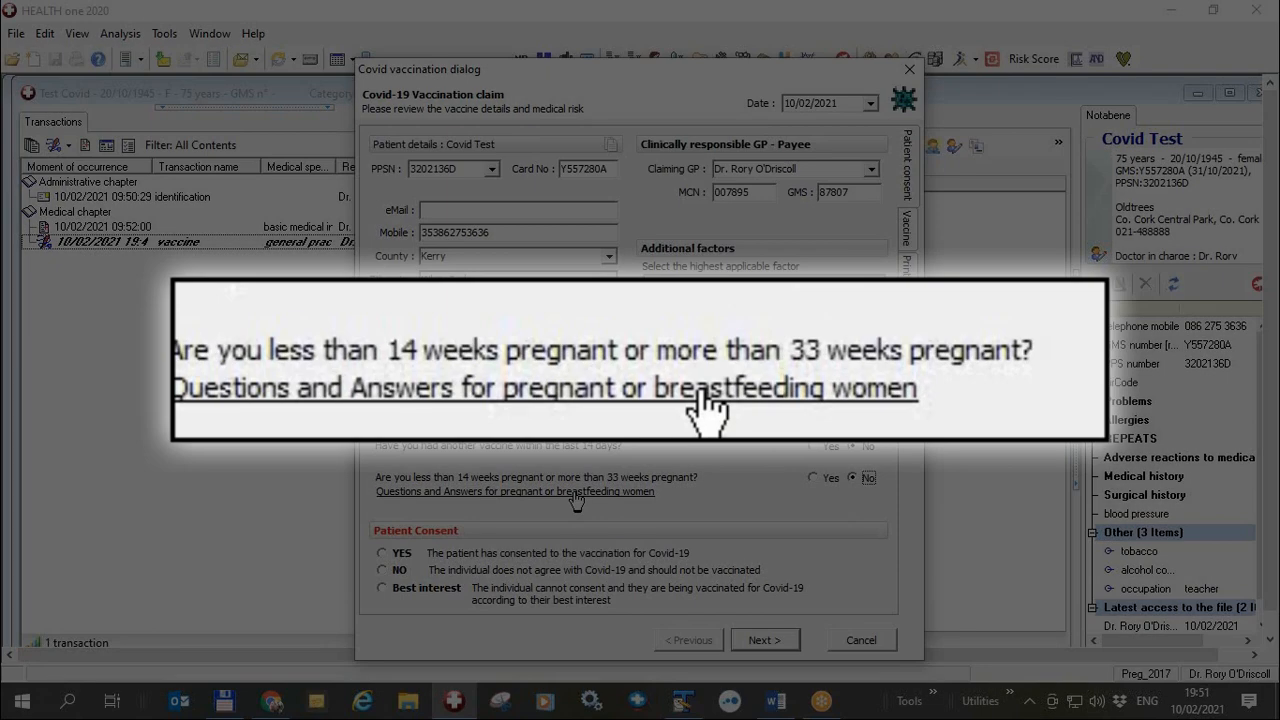
- Open the questions and answers document for pregnant or breastfeeding women, and close it again
left_click(577, 492)
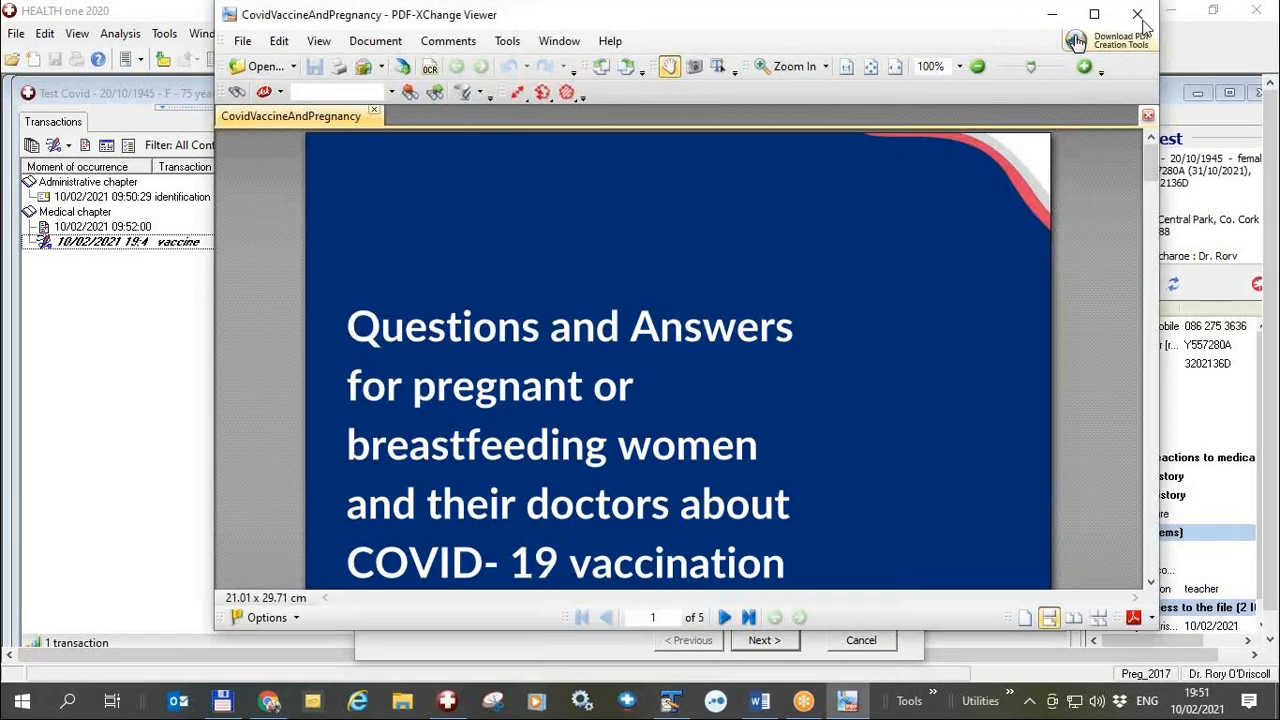
left_click(1143, 18)
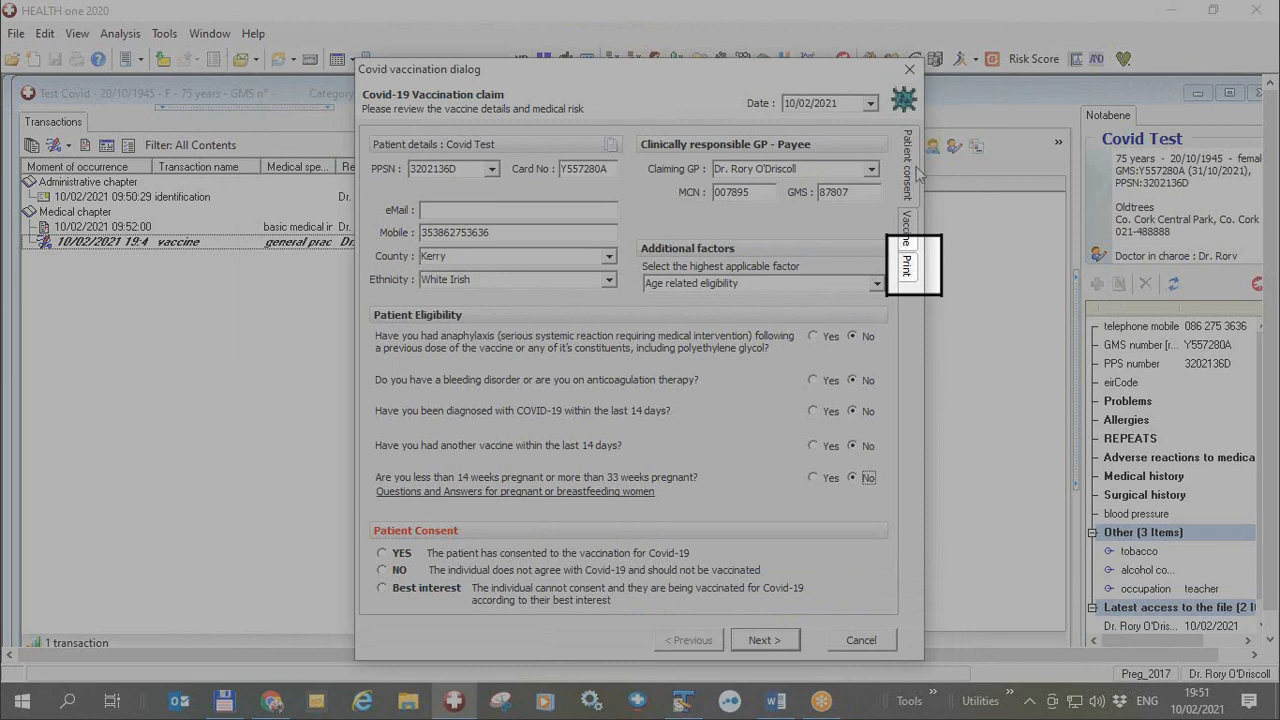
- Preview the printable patient consent form and open the patient information leaflet, closing each after viewing
left_click(910, 270)
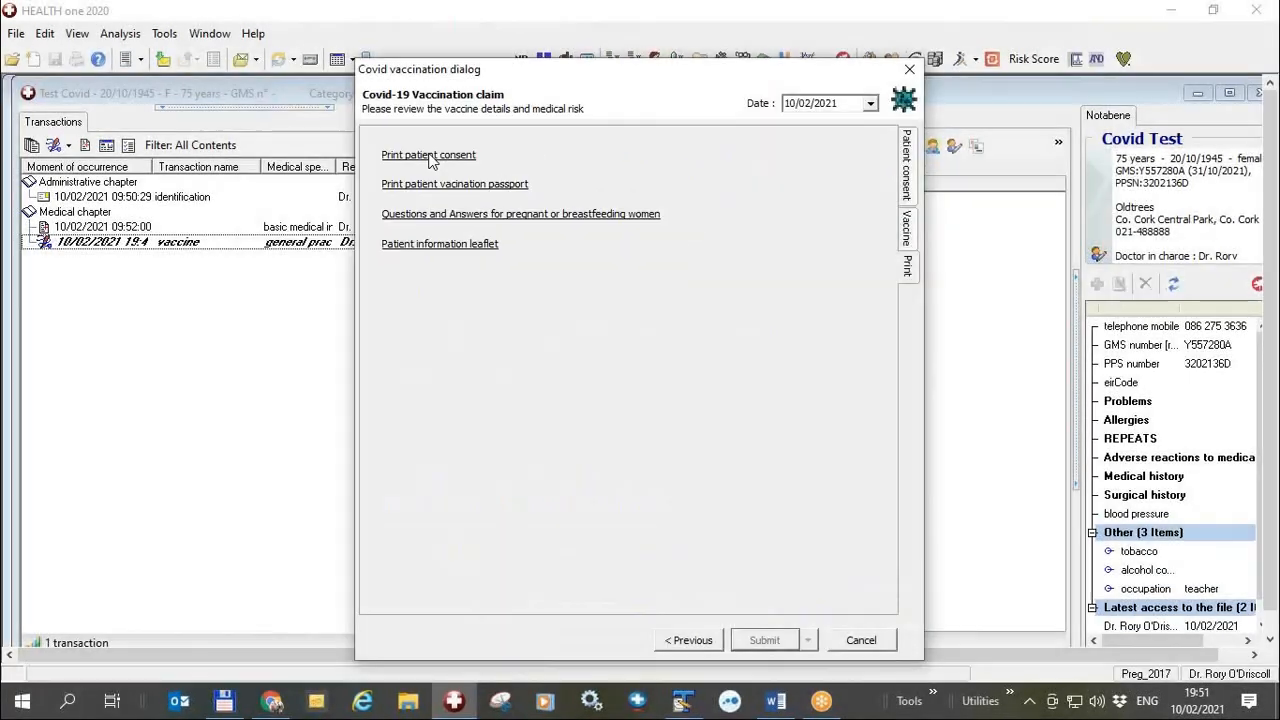
left_click(430, 158)
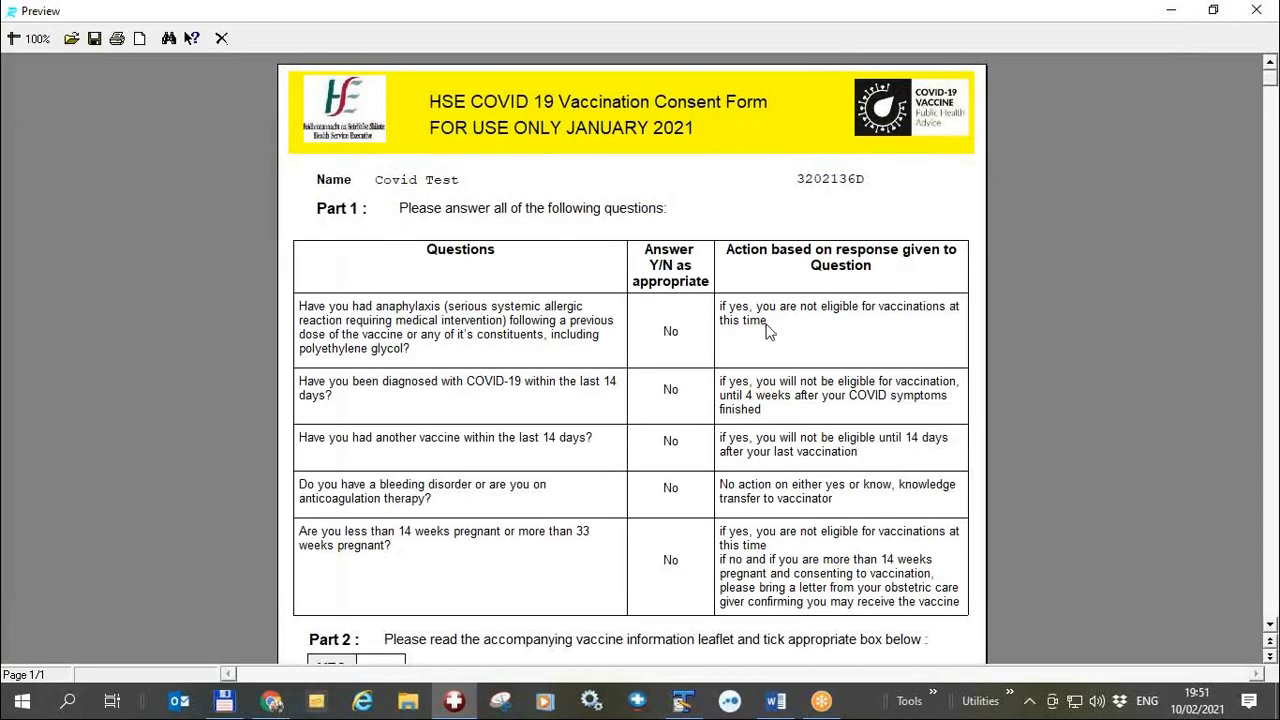
scroll(768, 332, "down", 5)
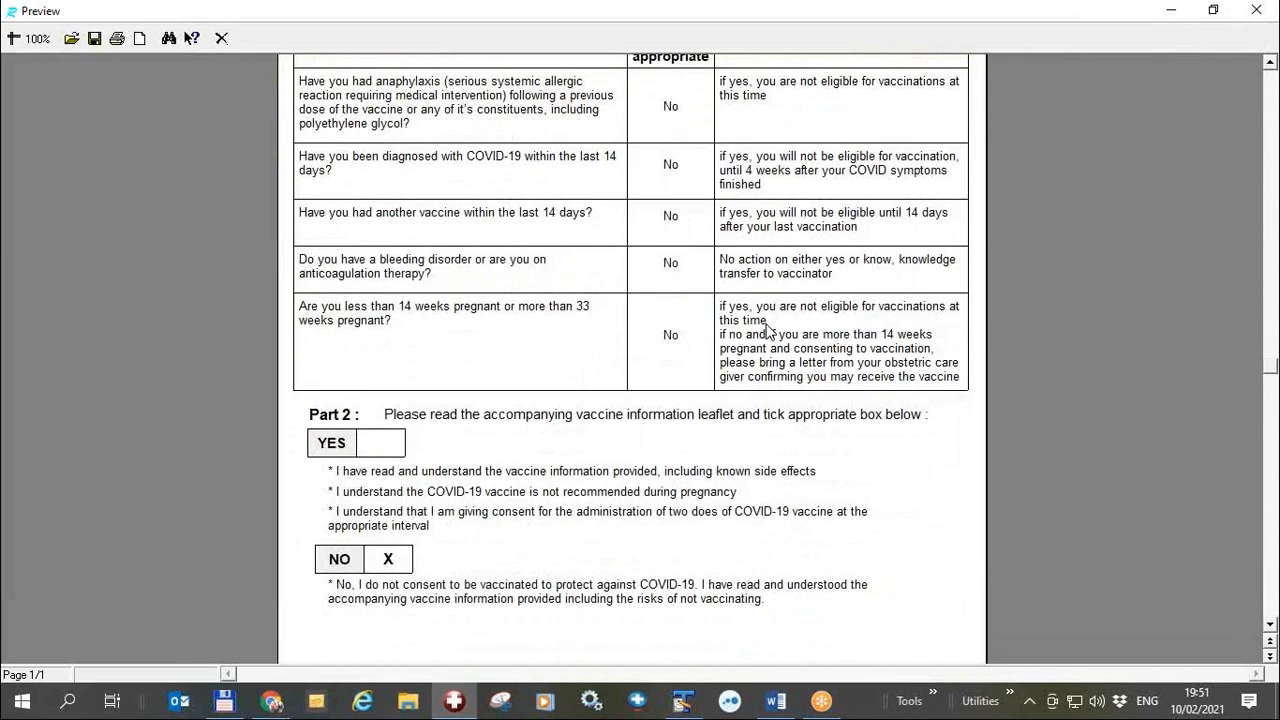
scroll(768, 332, "up", 4)
left_click(1256, 10)
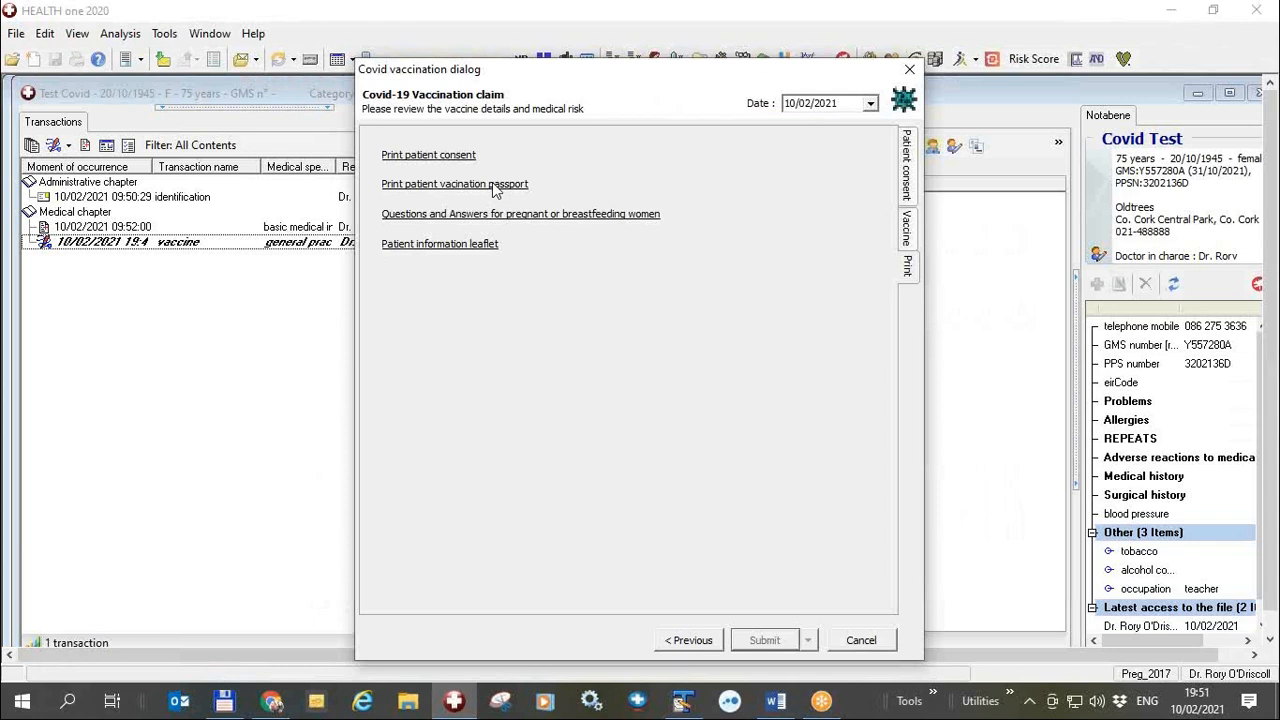
left_click(466, 245)
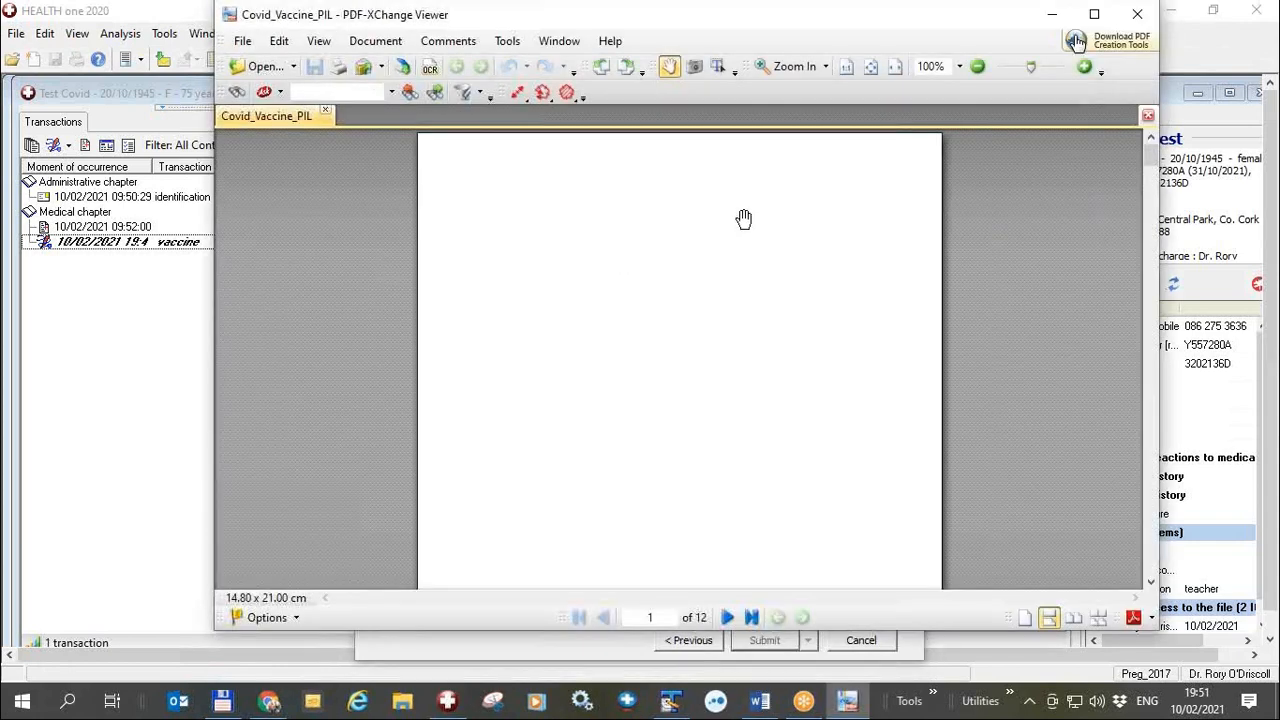
left_click(1137, 14)
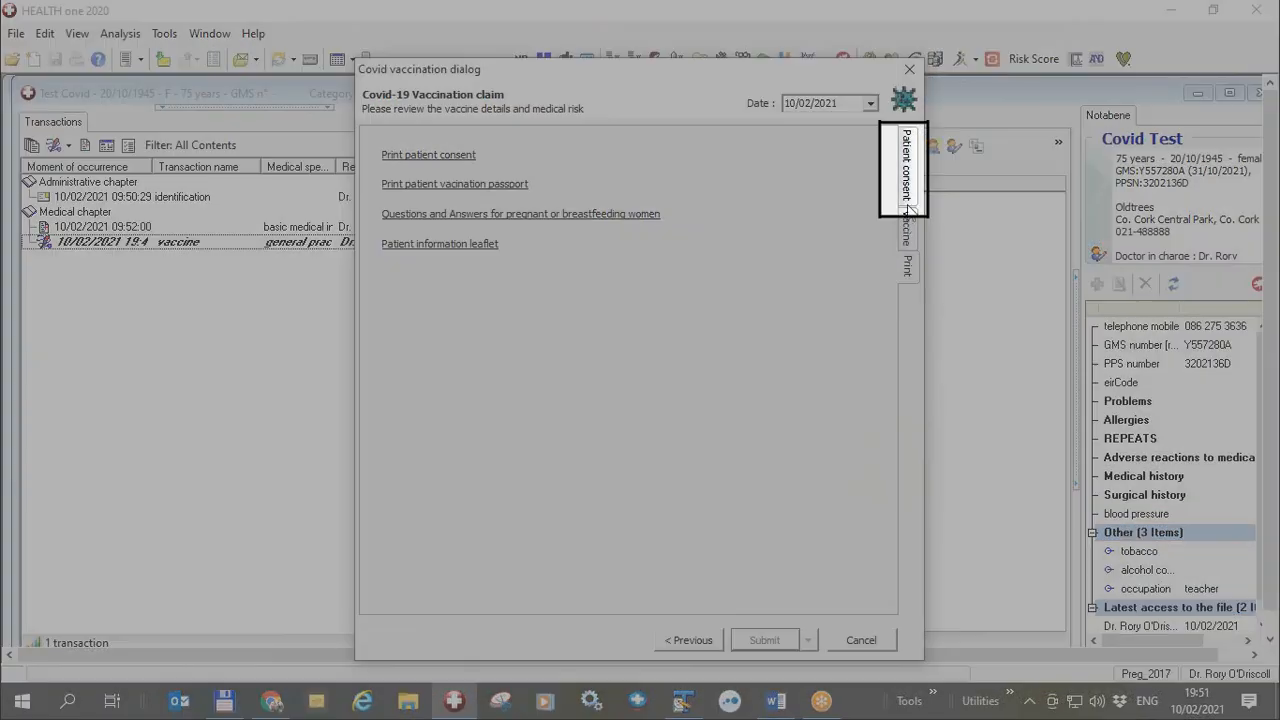
- Register the patient's consent to the Covid-19 vaccination as YES
left_click(909, 229)
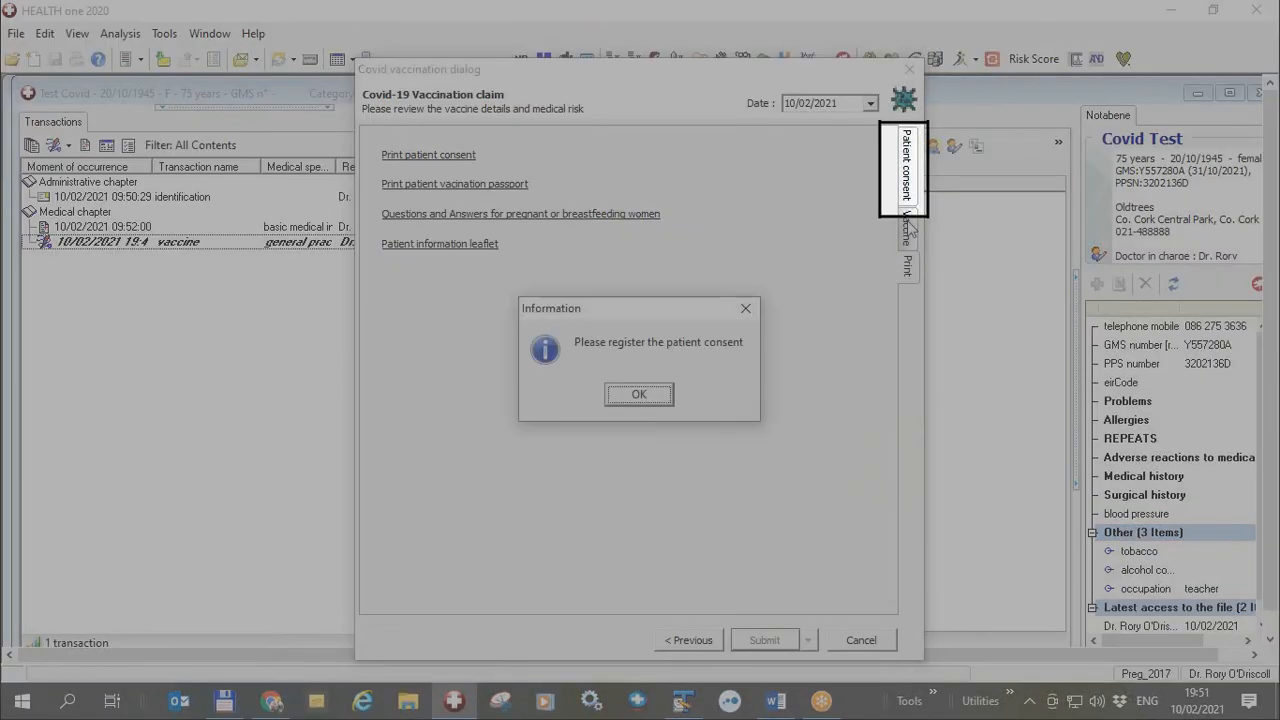
left_click(645, 397)
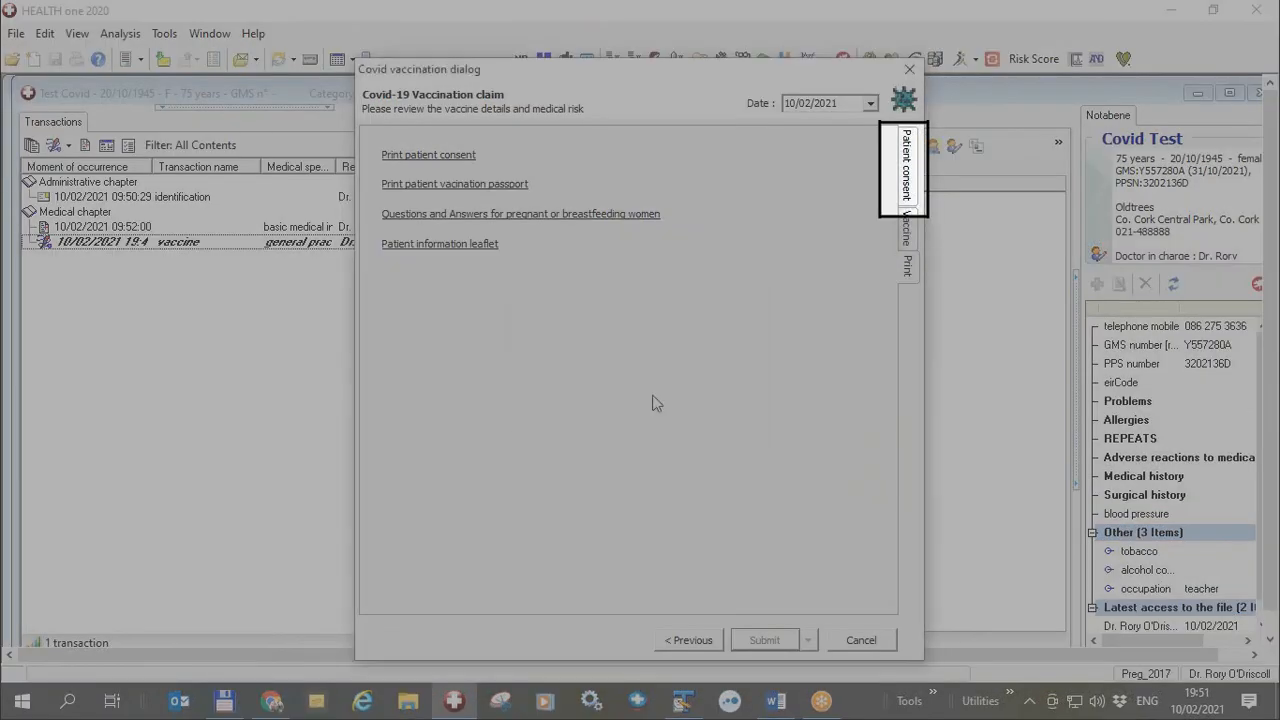
left_click(906, 165)
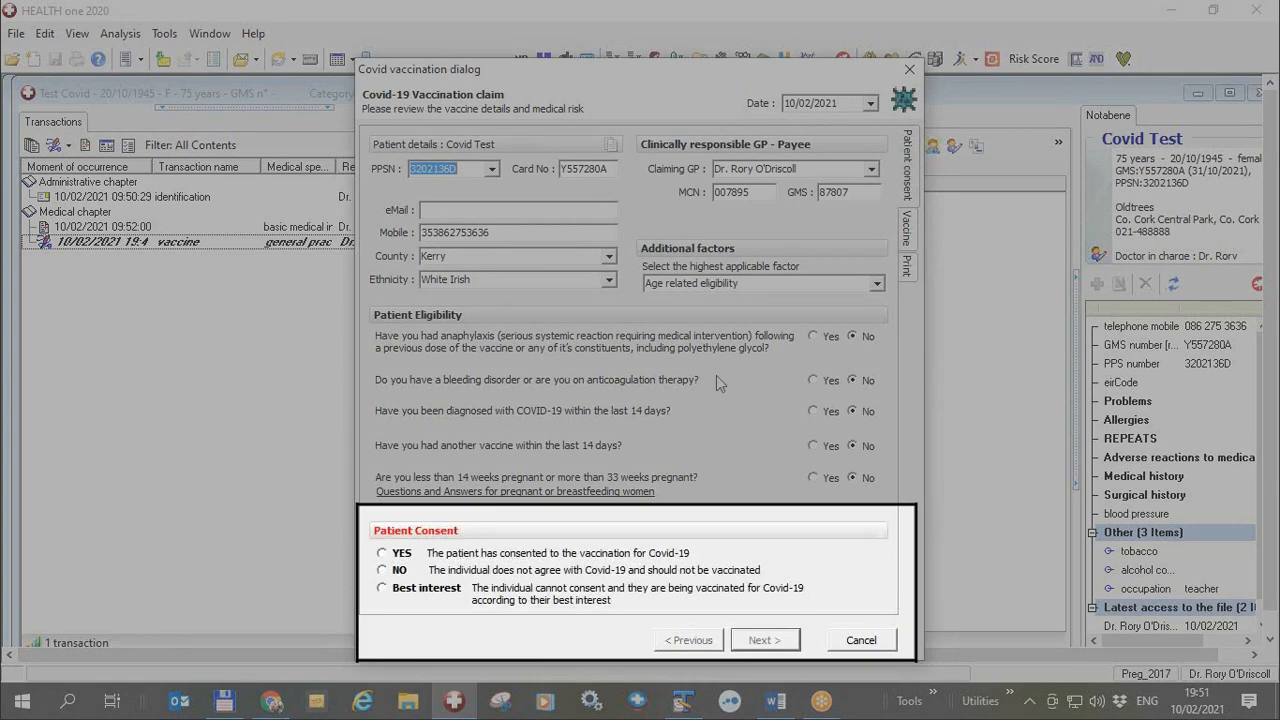
left_click(386, 555)
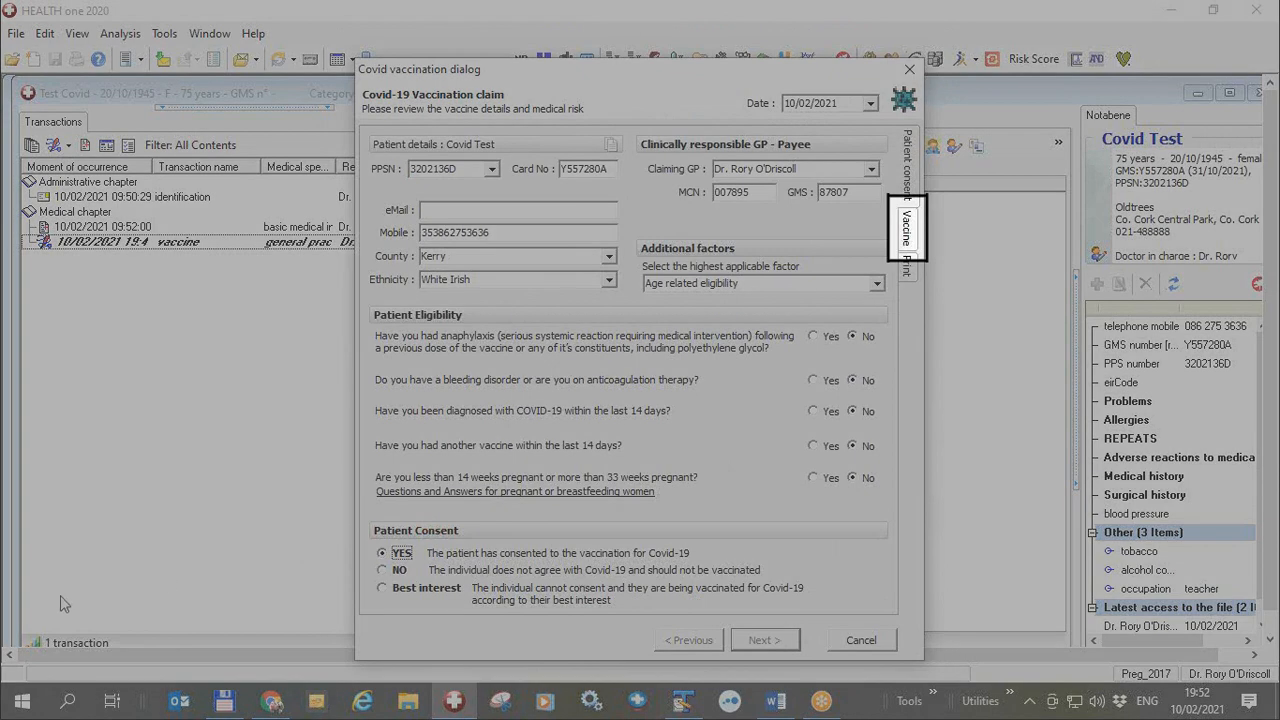
left_click(111, 610)
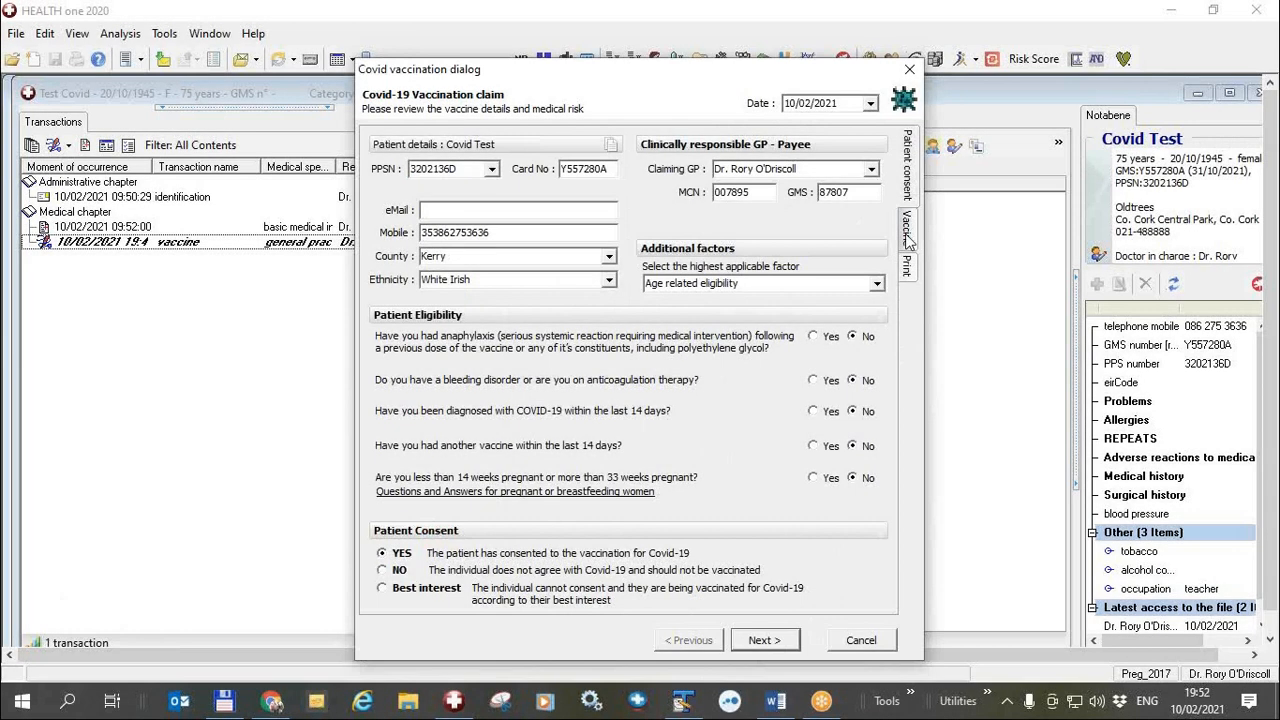
- Change the vaccinator in the claim's vaccine details from the doctor to the practice nurse
left_click(906, 234)
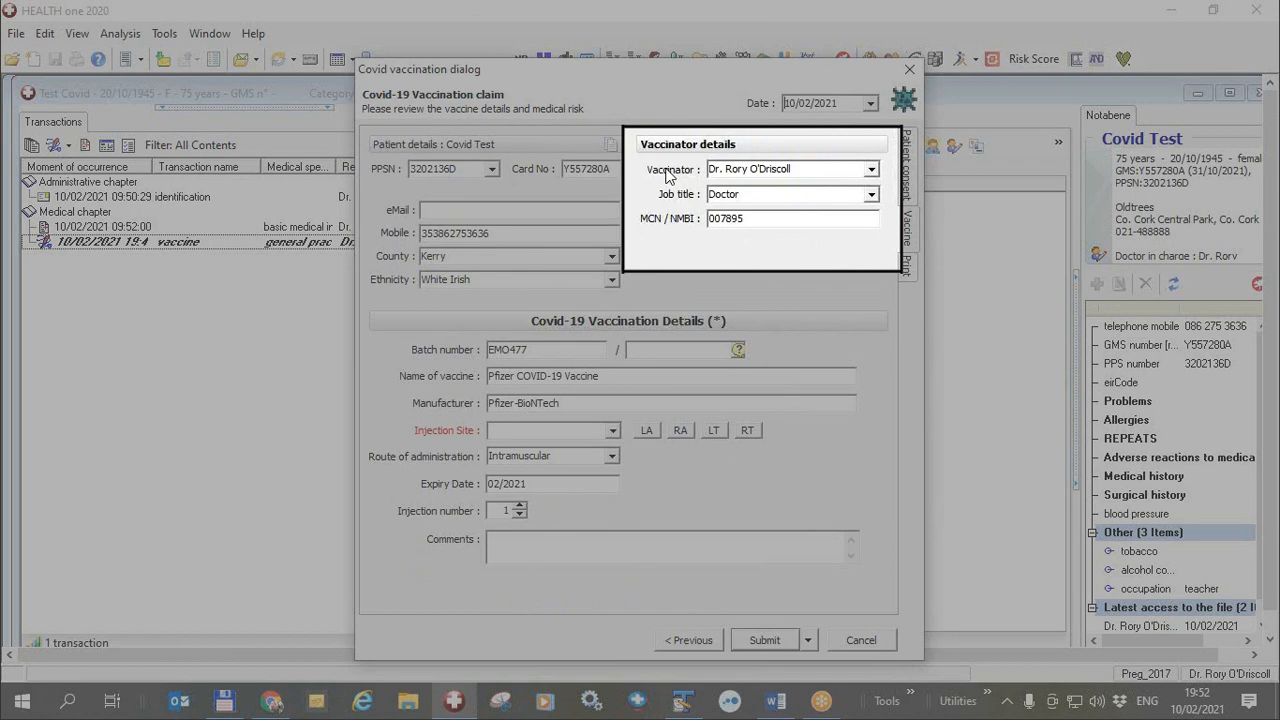
left_click(871, 170)
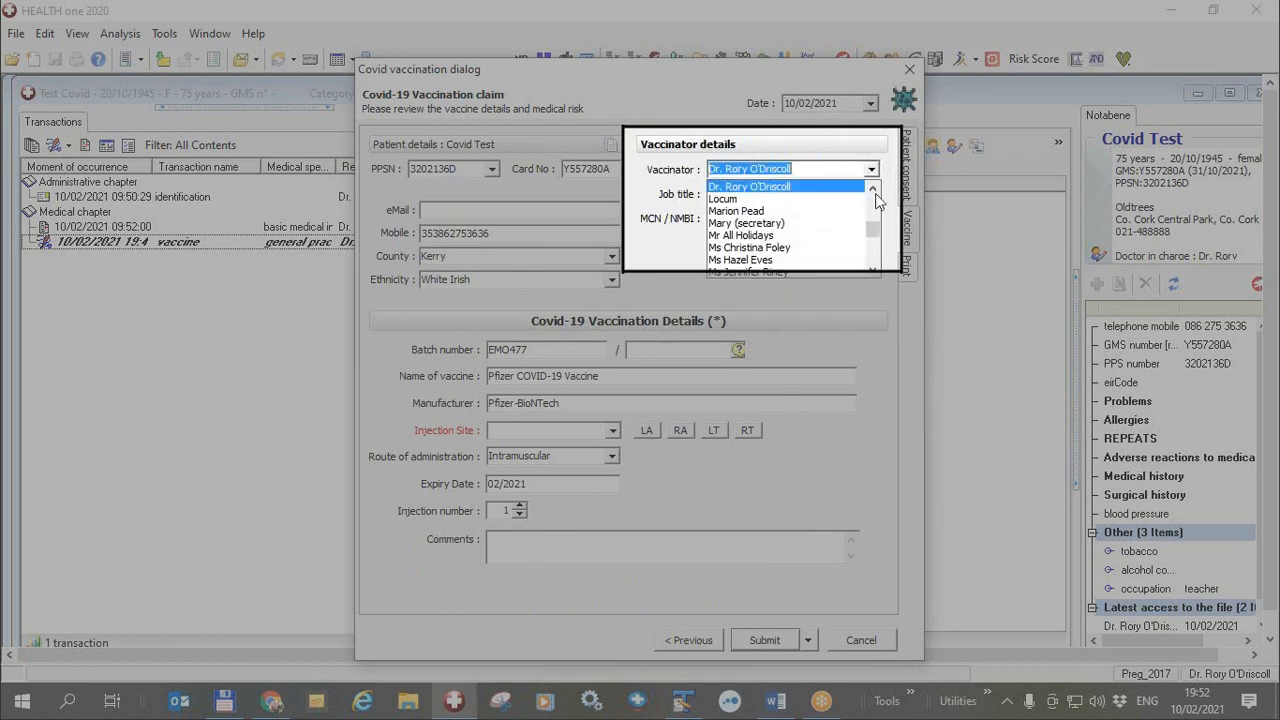
left_click_drag(872, 229, 865, 264)
left_click(834, 274)
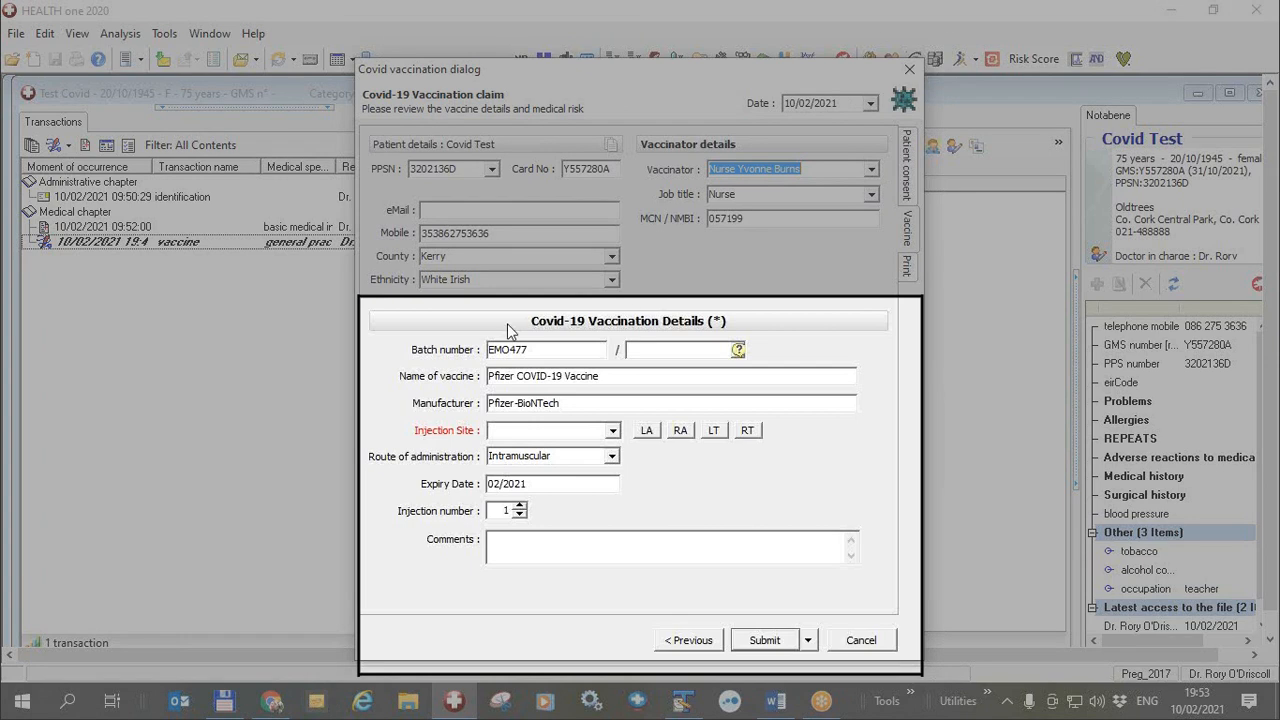
- Check the vaccine batch number, set the injection site to Left Arm, and place the cursor in the comments
left_click_drag(543, 351, 463, 350)
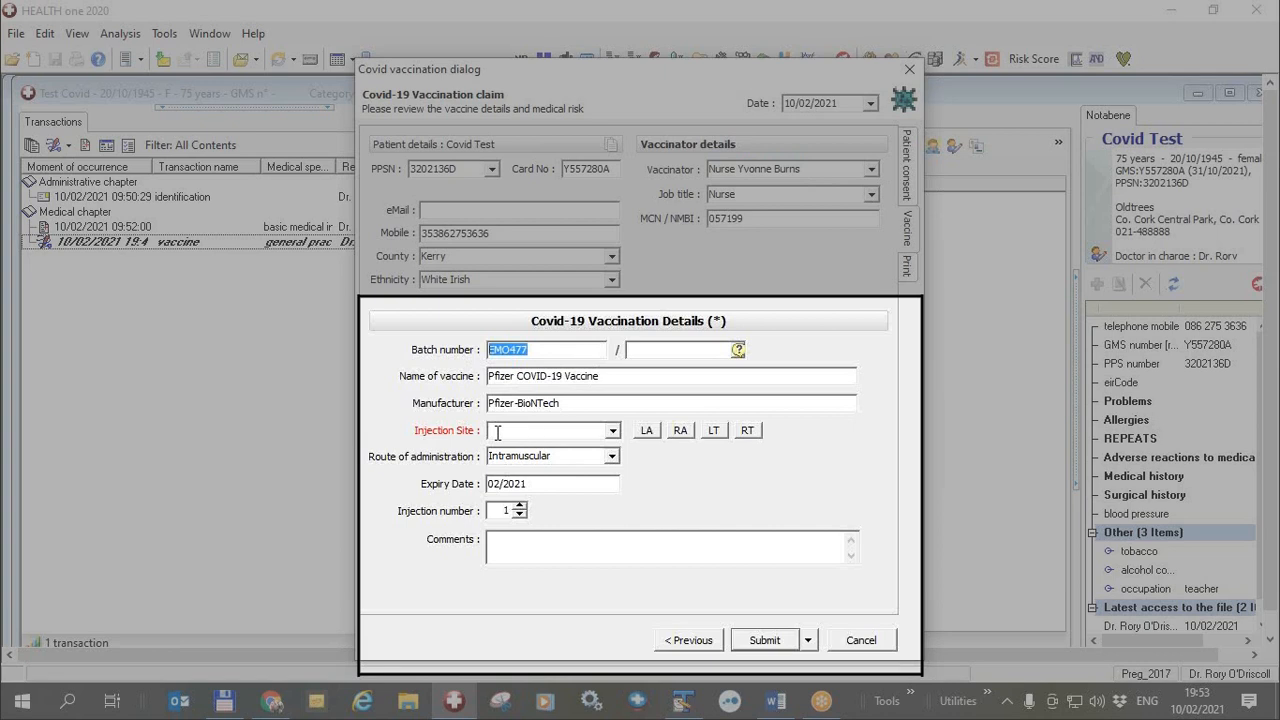
left_click(649, 434)
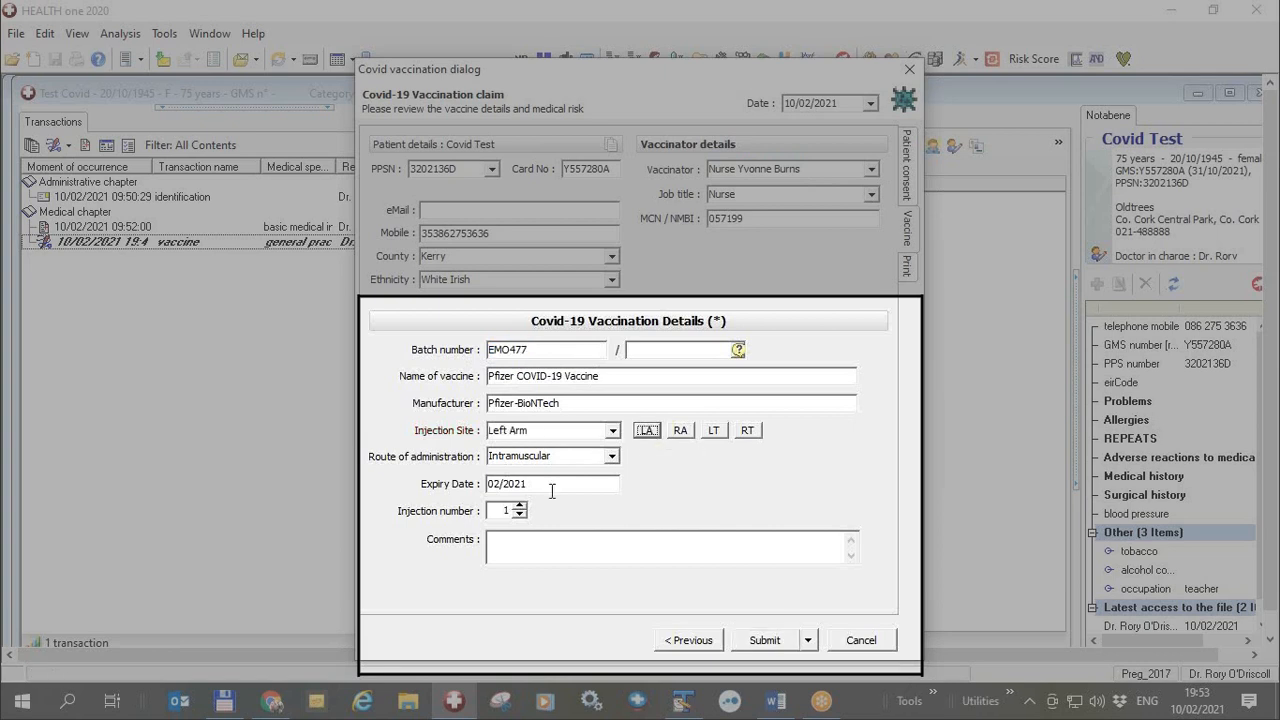
left_click(498, 542)
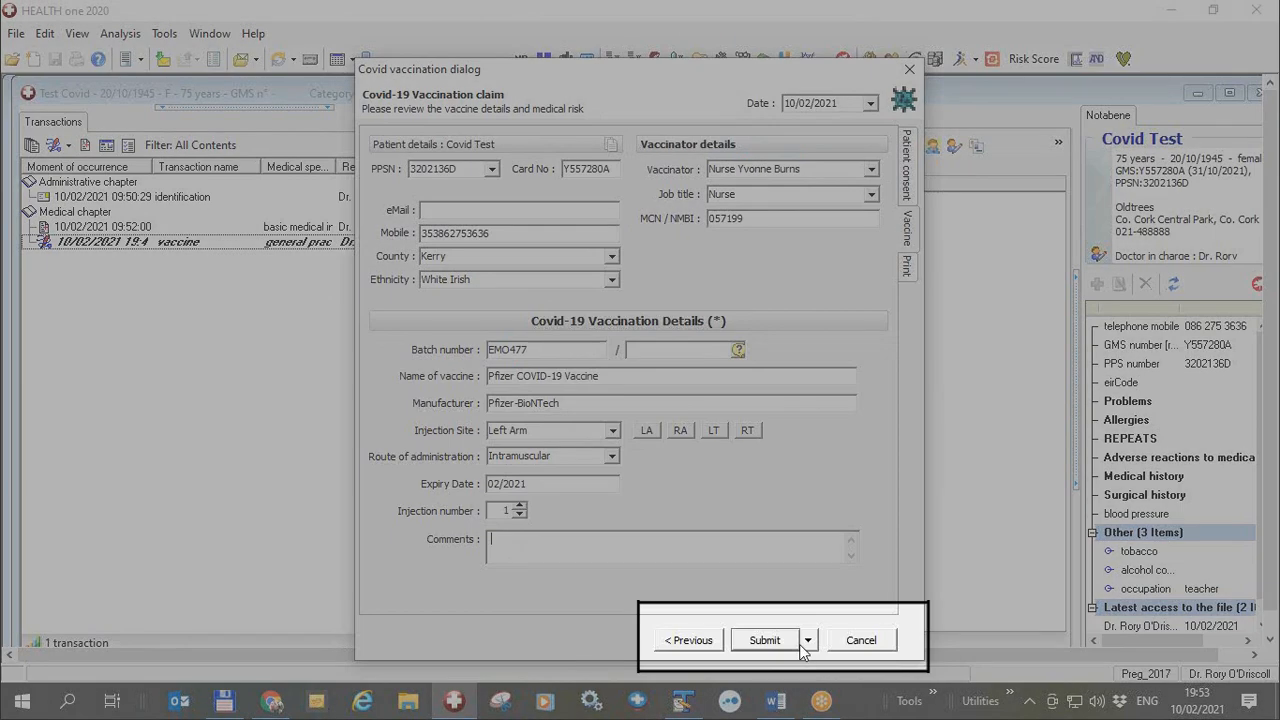
- Submit the Covid-19 vaccination claim for the test patient and acknowledge the sending message
left_click(786, 645)
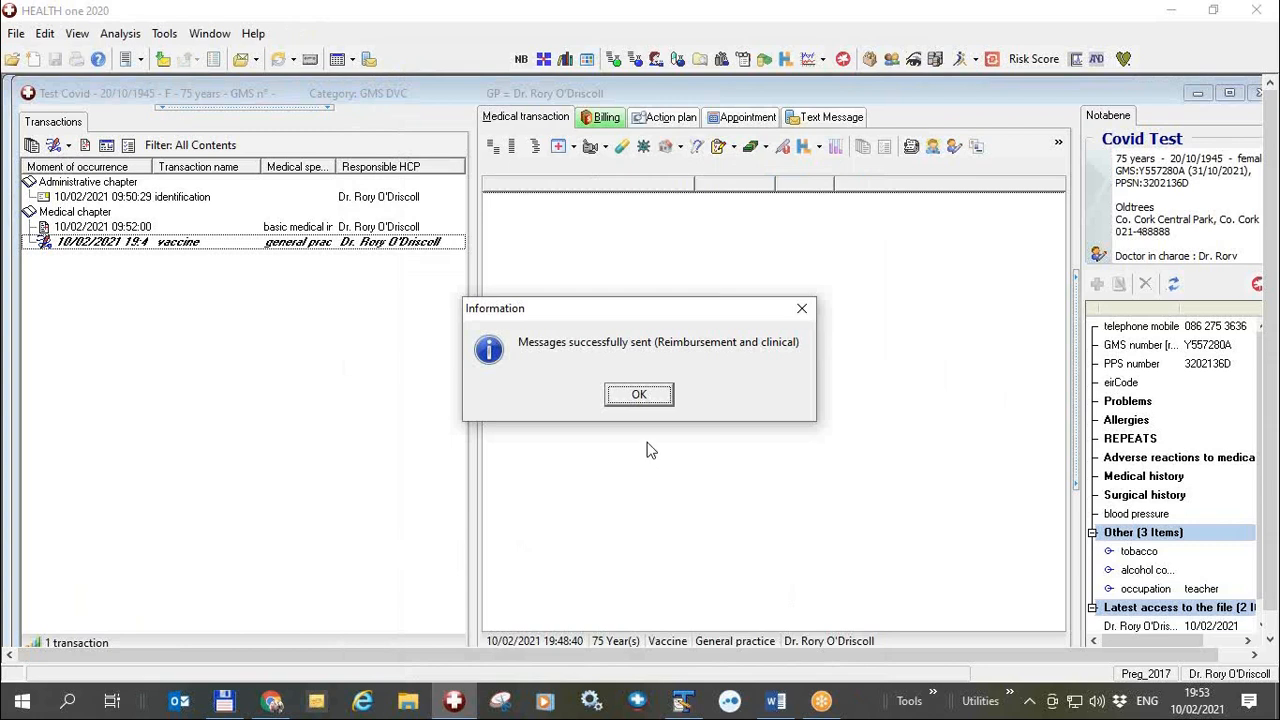
left_click(639, 394)
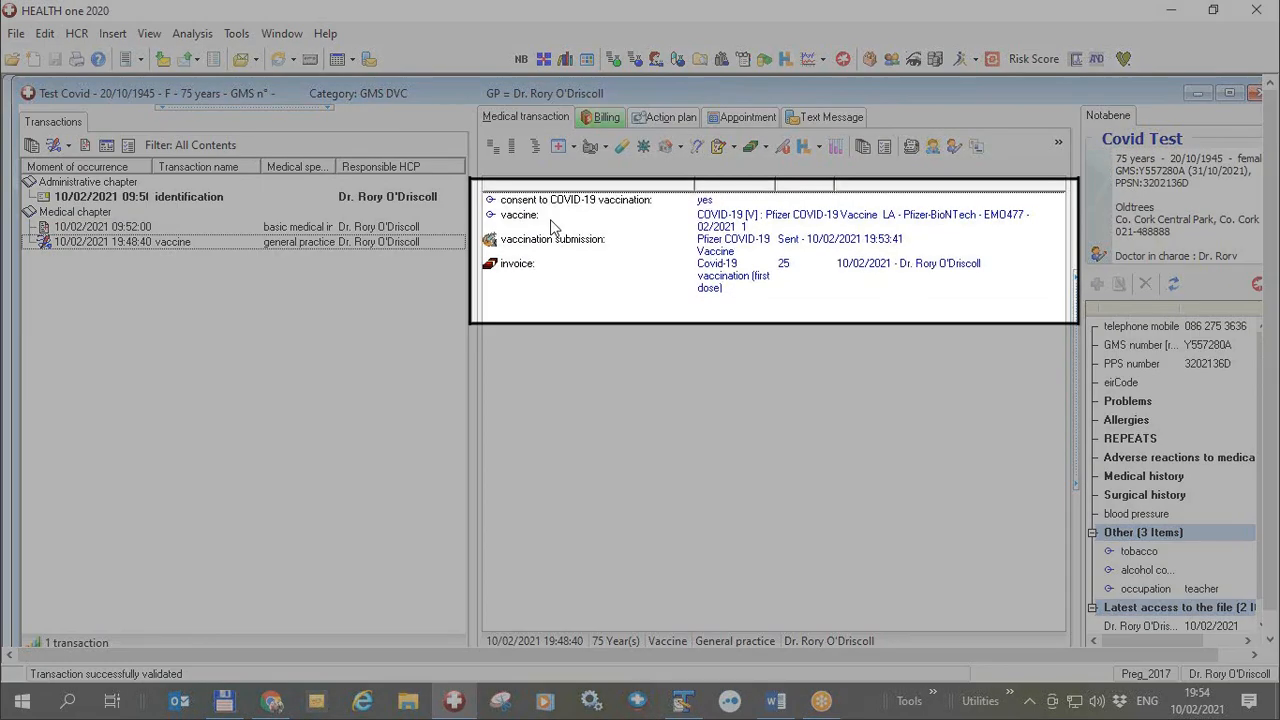
- Reopen the submitted claim from the vaccine entry to review it, close it, and select the invoice entry
double_click(551, 218)
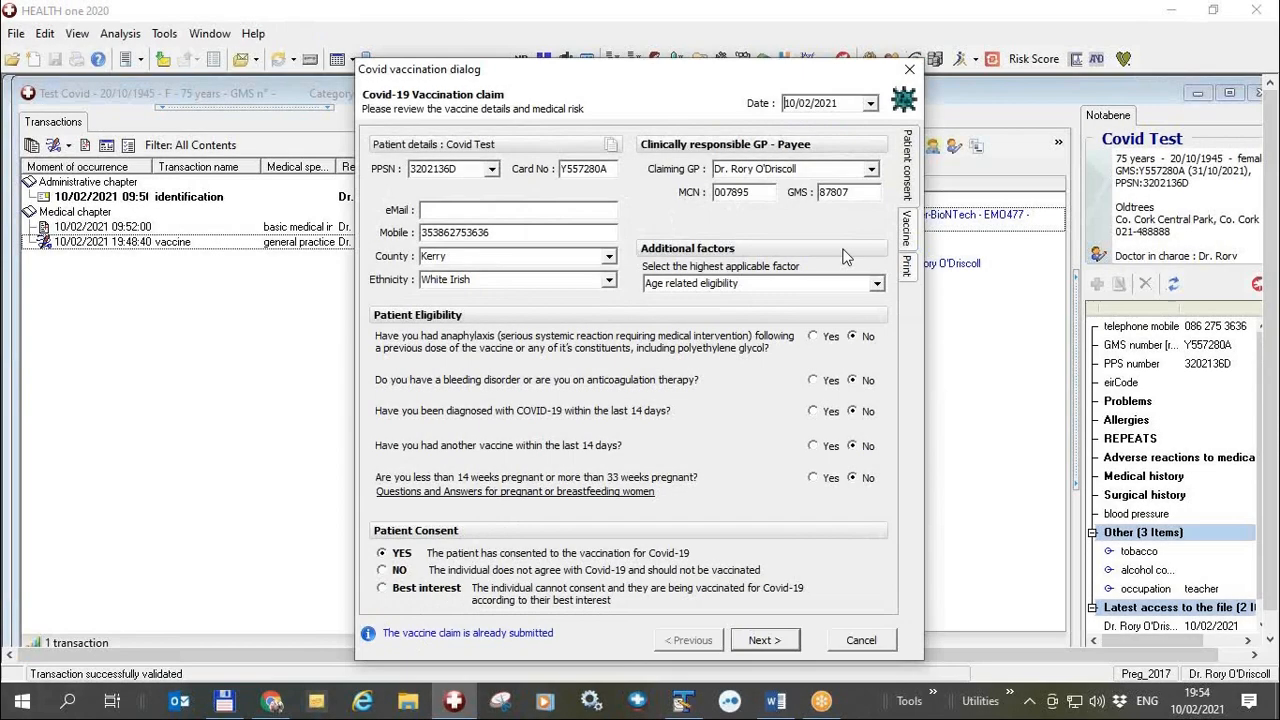
left_click(907, 72)
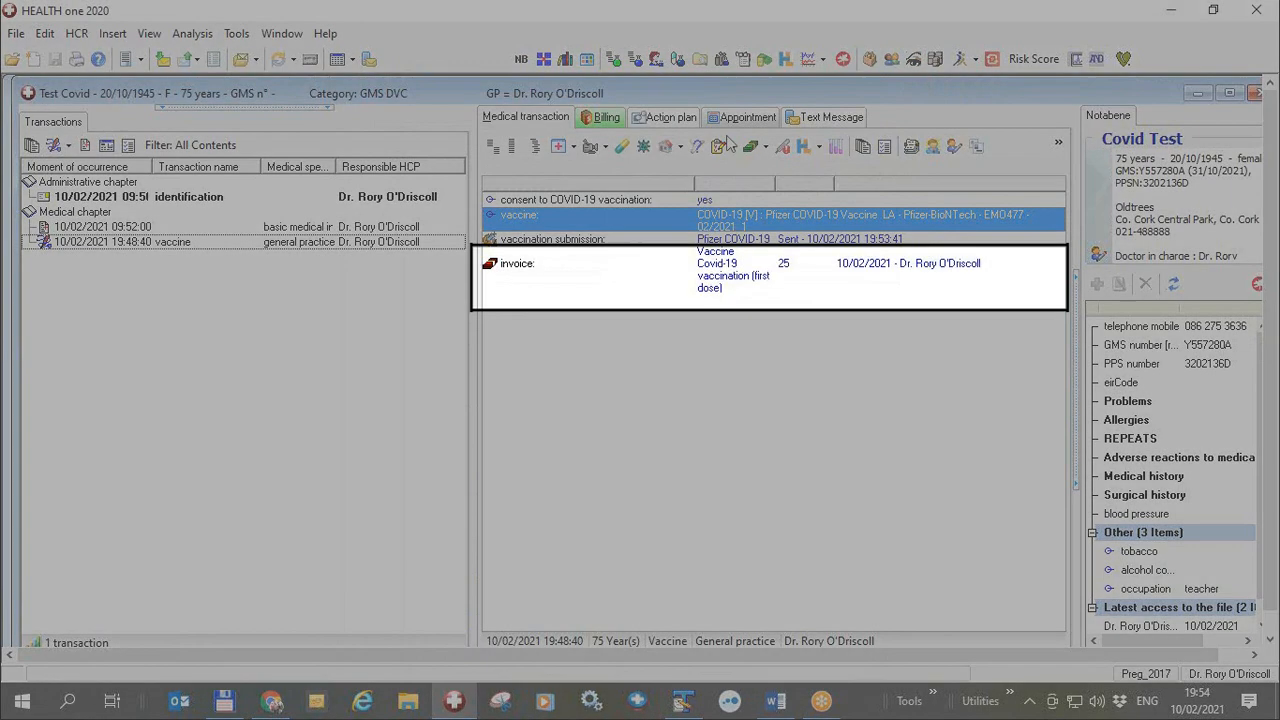
left_click(570, 287)
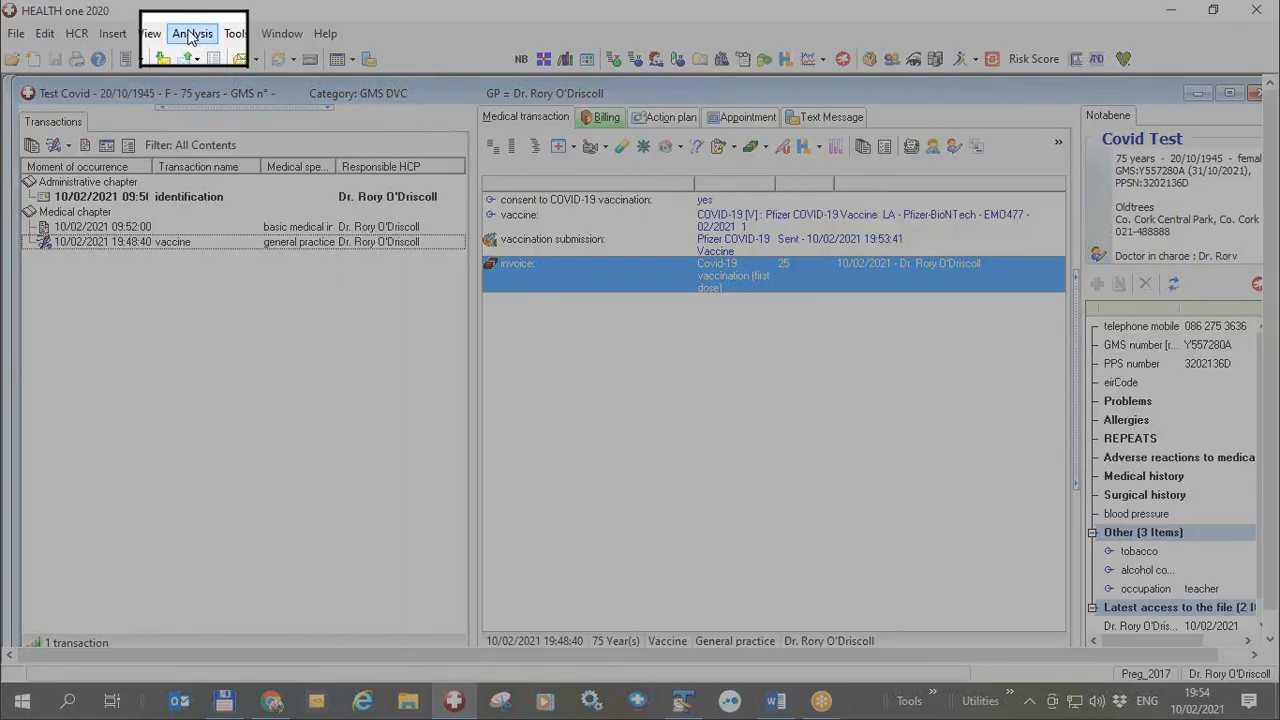
- Open the Covid-19 Vaccination Dashboard and look over its claims list and the patient age filter options
left_click(190, 37)
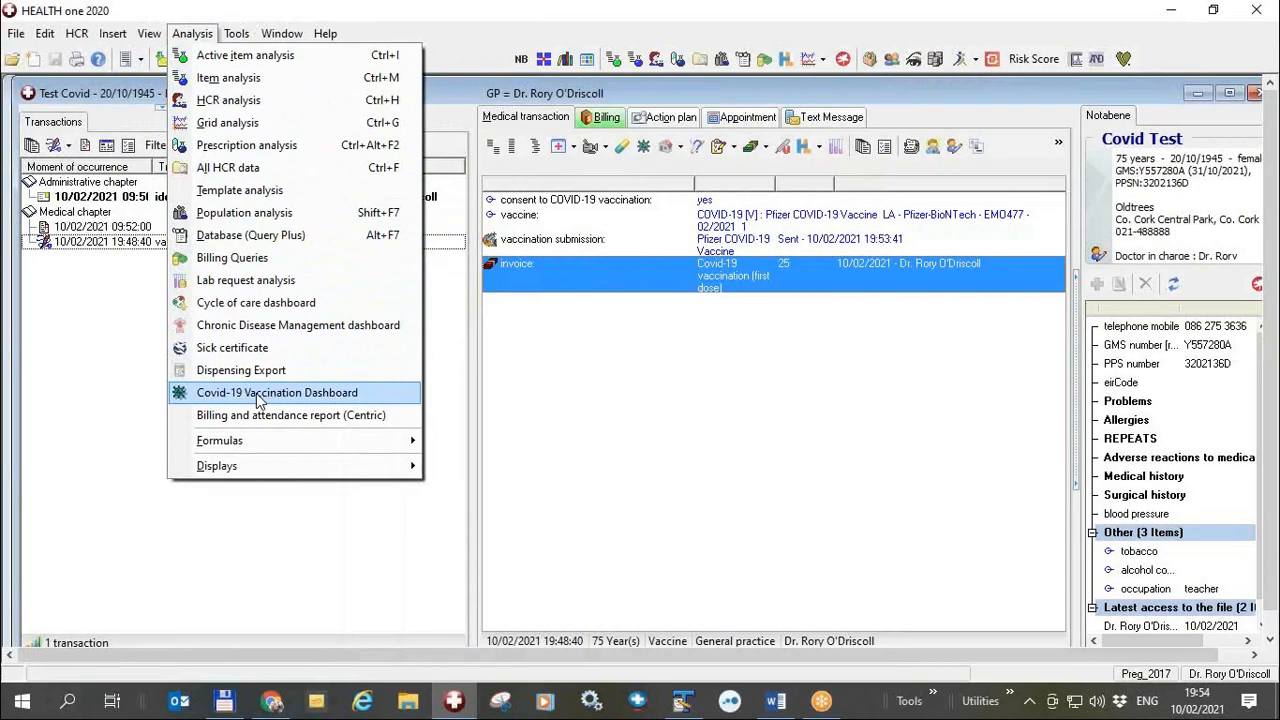
left_click(256, 393)
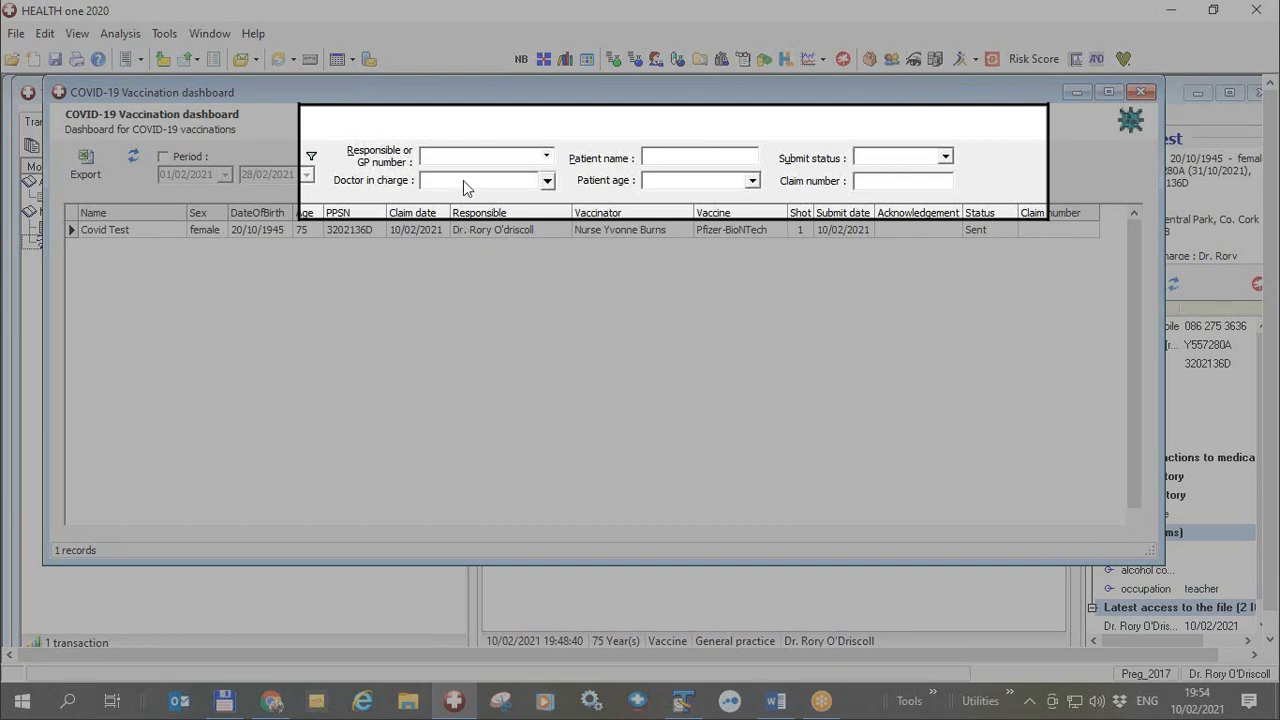
left_click(752, 182)
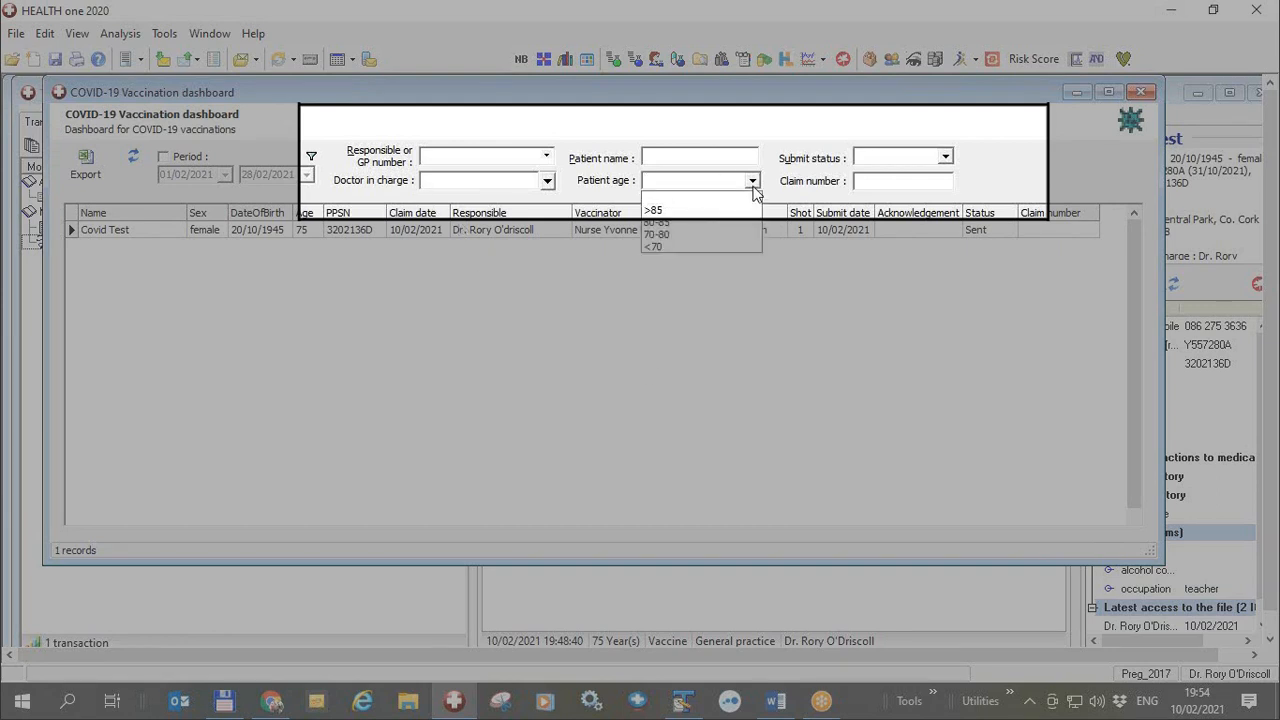
left_click(752, 183)
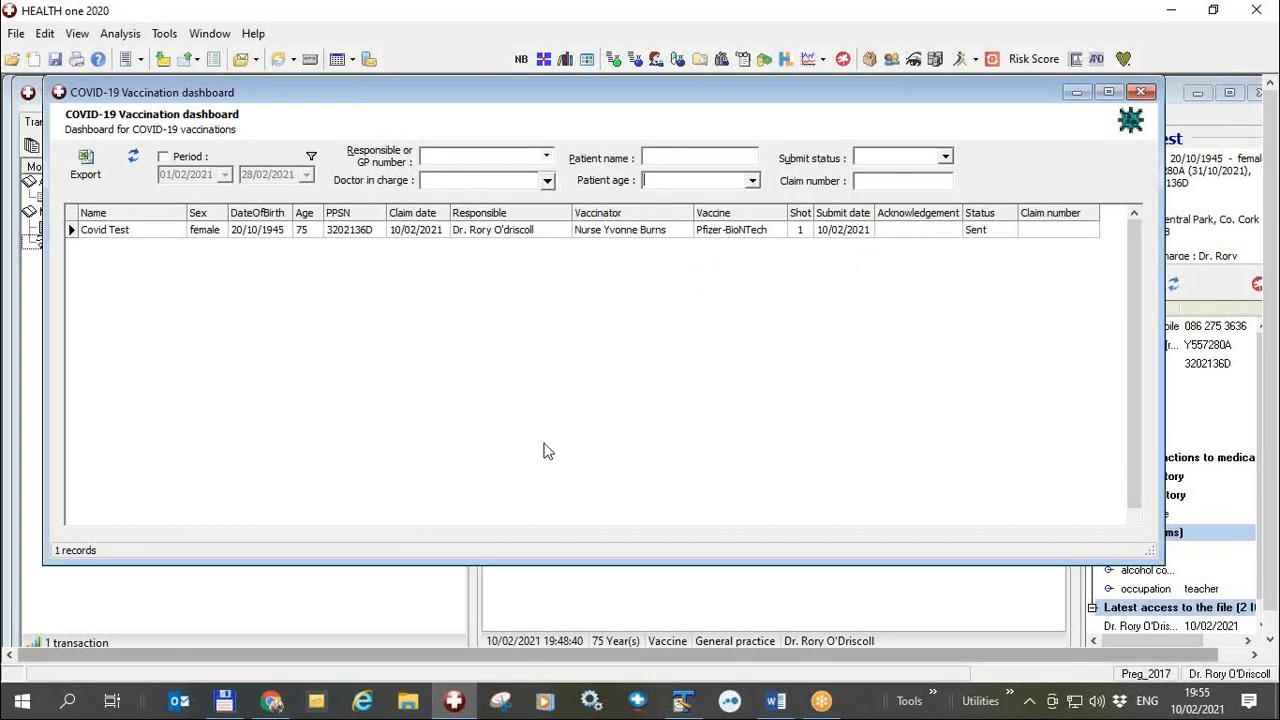
- Close the dashboard and the test patient's record, saving the modified transactions with validation
left_click(1140, 92)
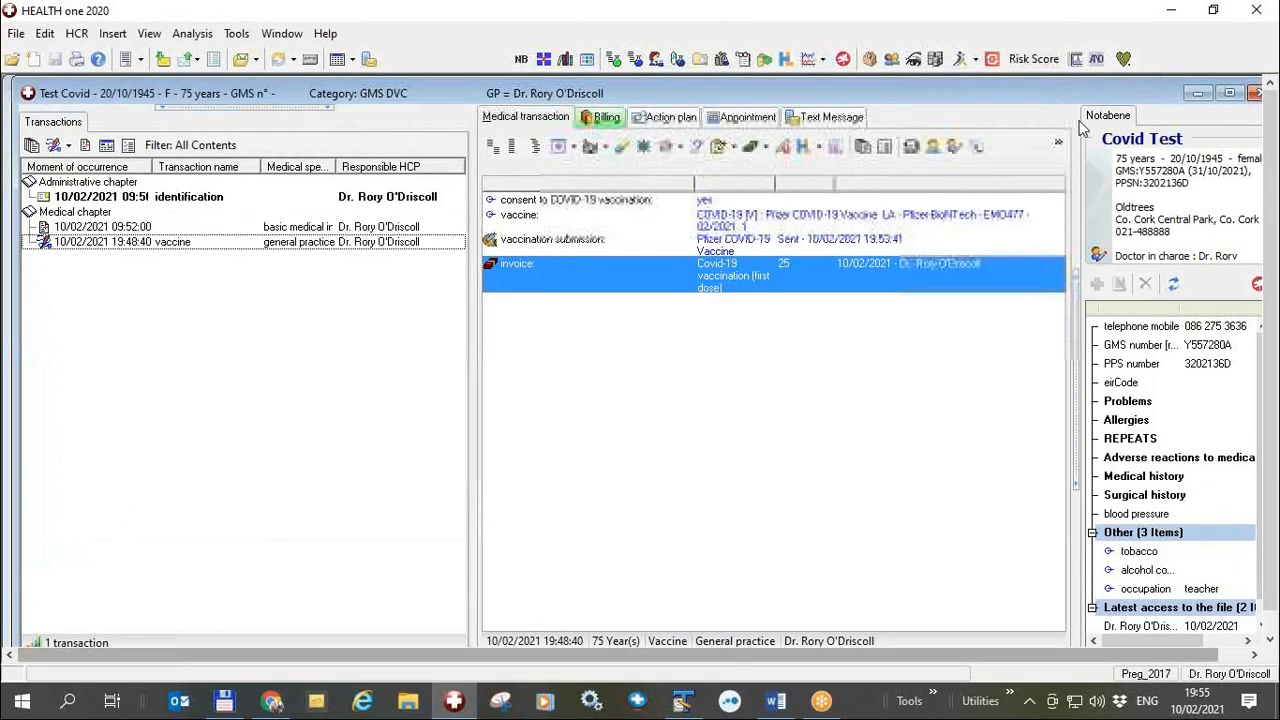
left_click(1256, 93)
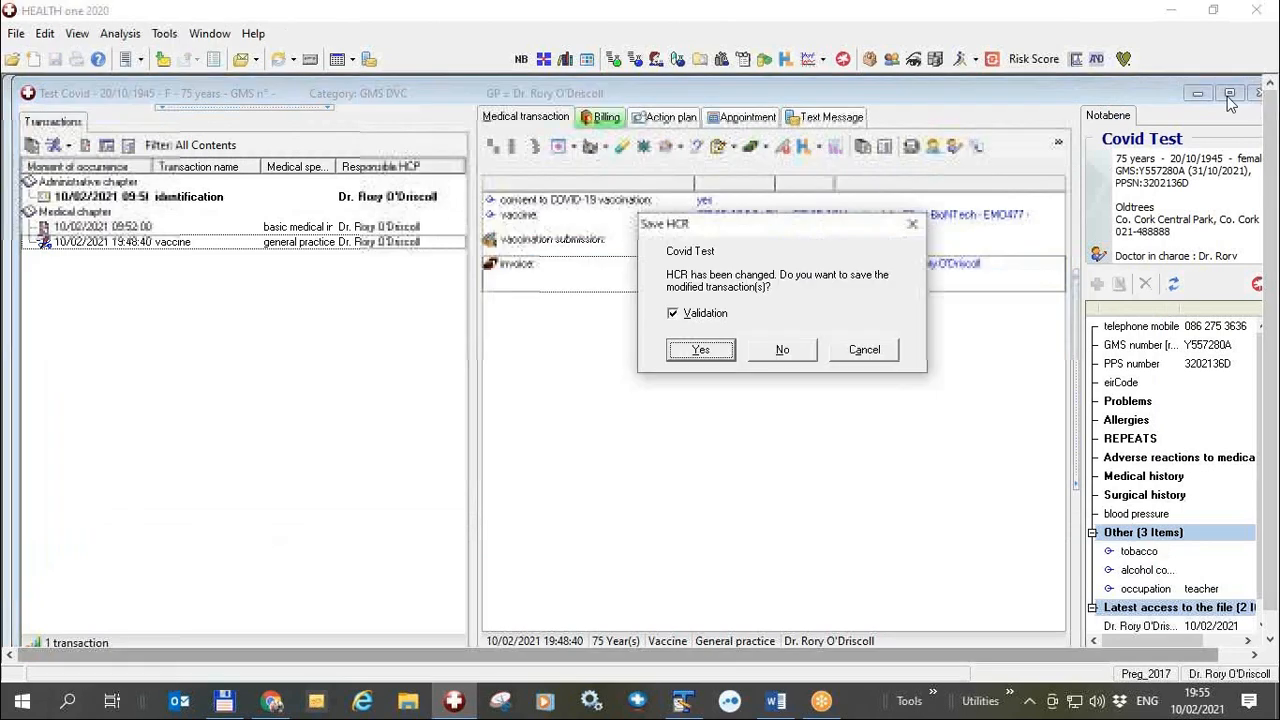
left_click(724, 355)
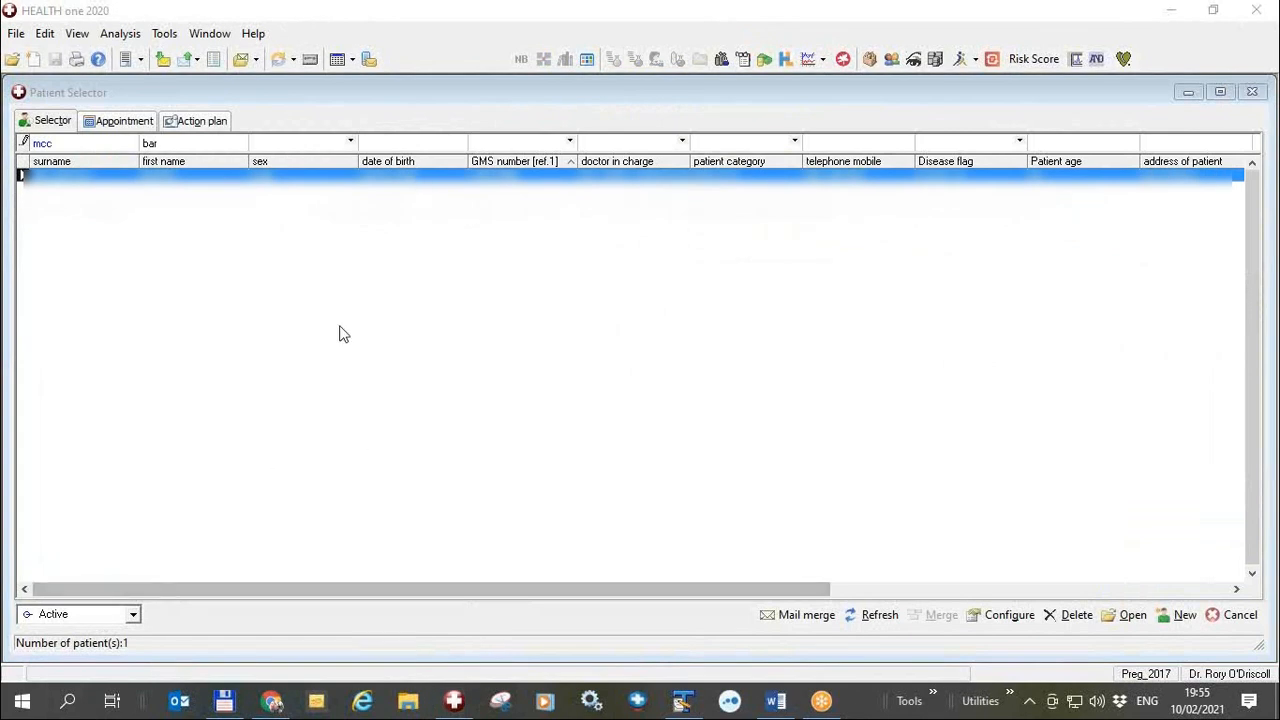
- Open the patient listed in the Patient Selector and deal with the missing PPSN alert
double_click(439, 180)
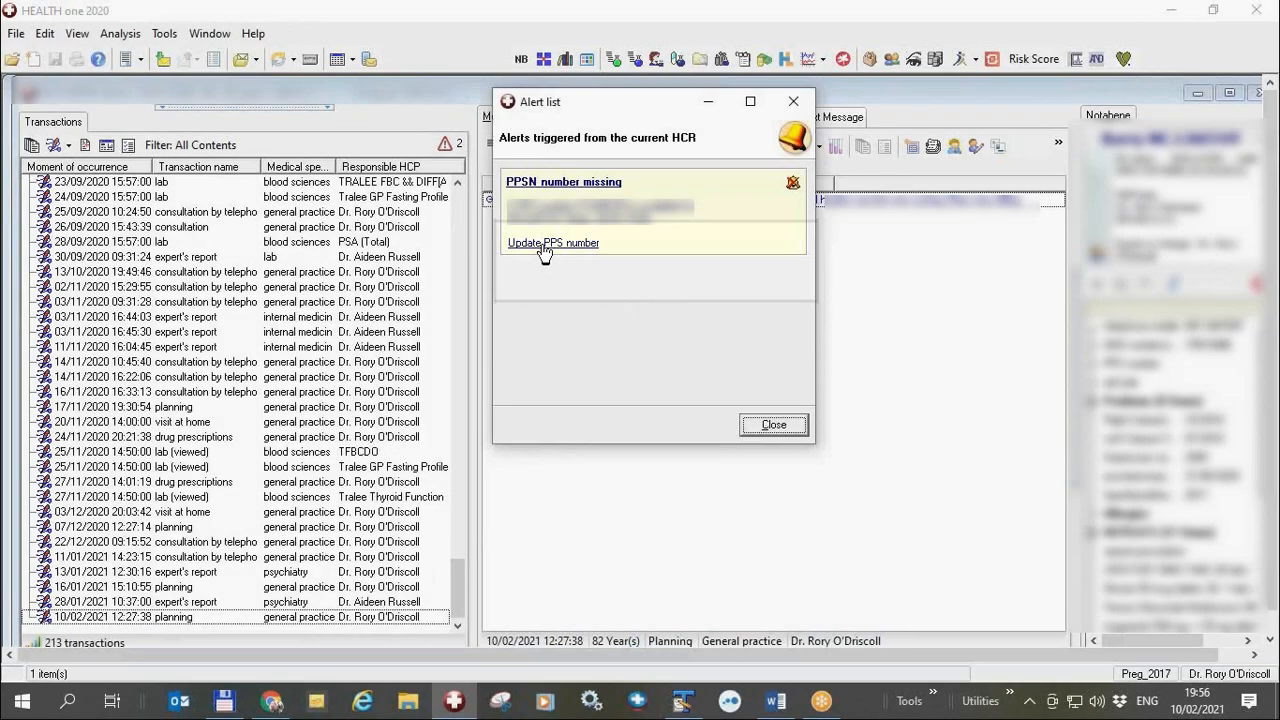
left_click(543, 245)
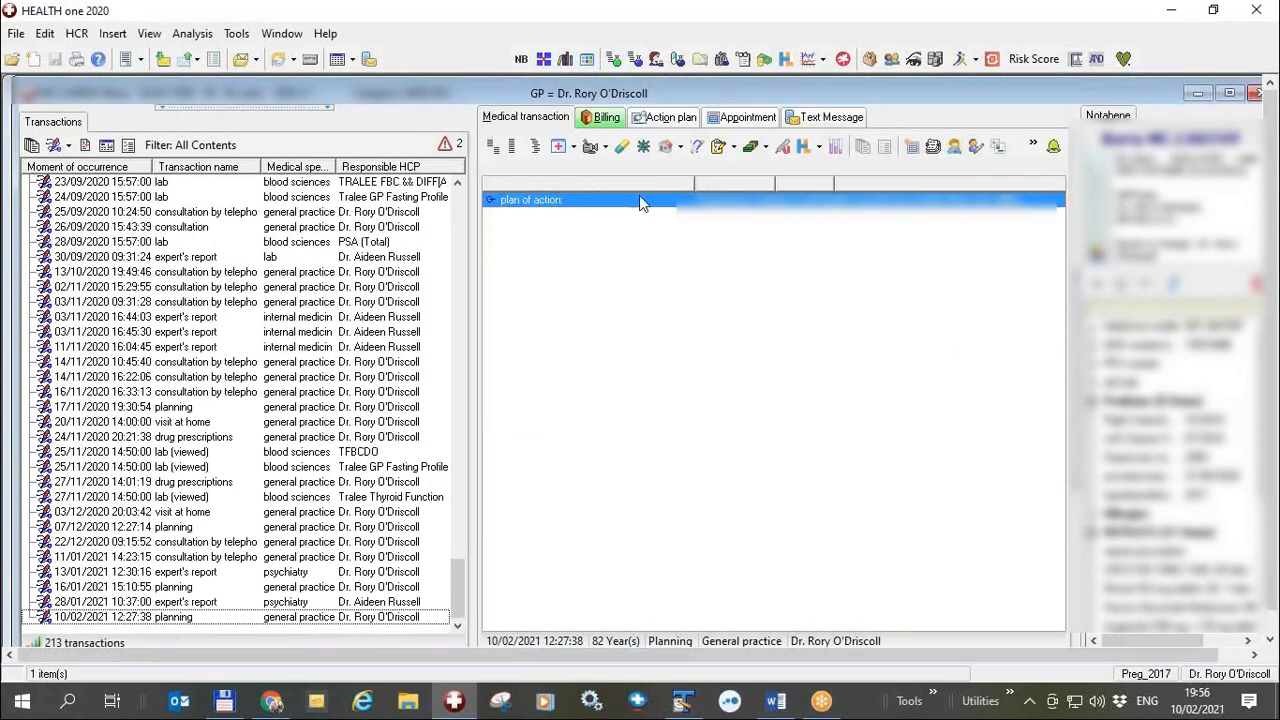
- Open the patient's administrative data to check the PPS number field, leaving without changes
left_click(1033, 149)
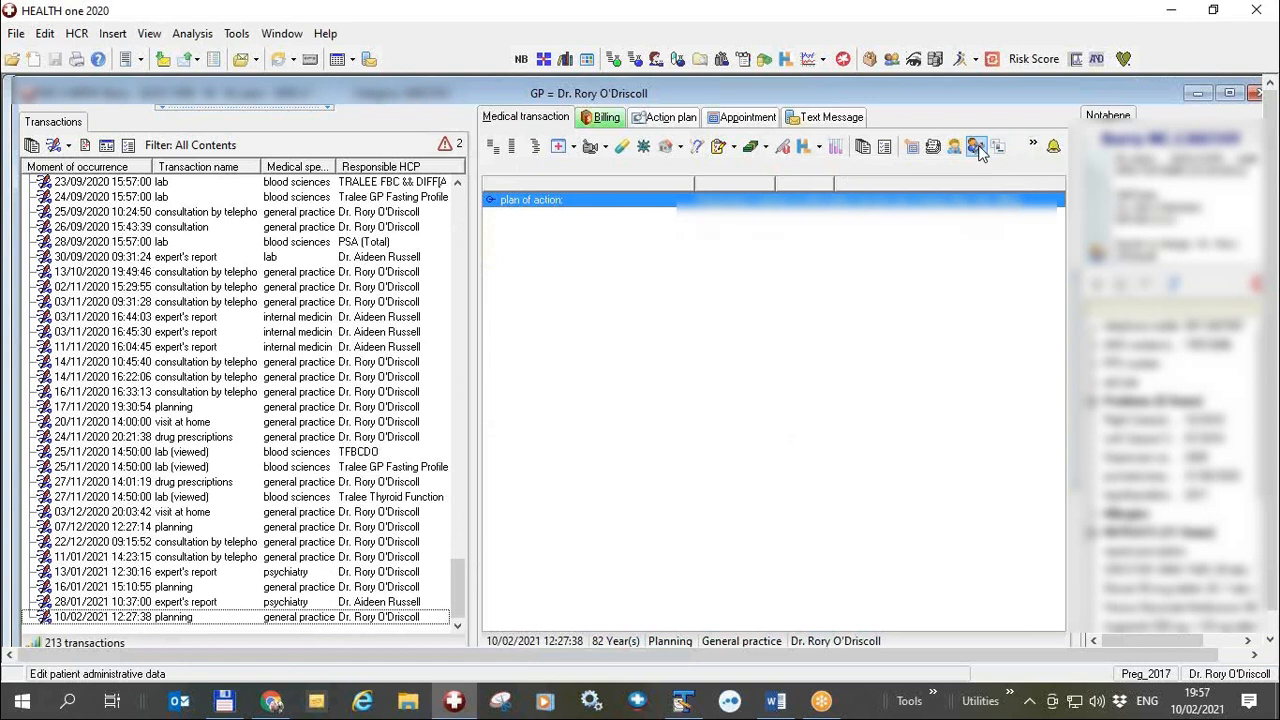
key("F4")
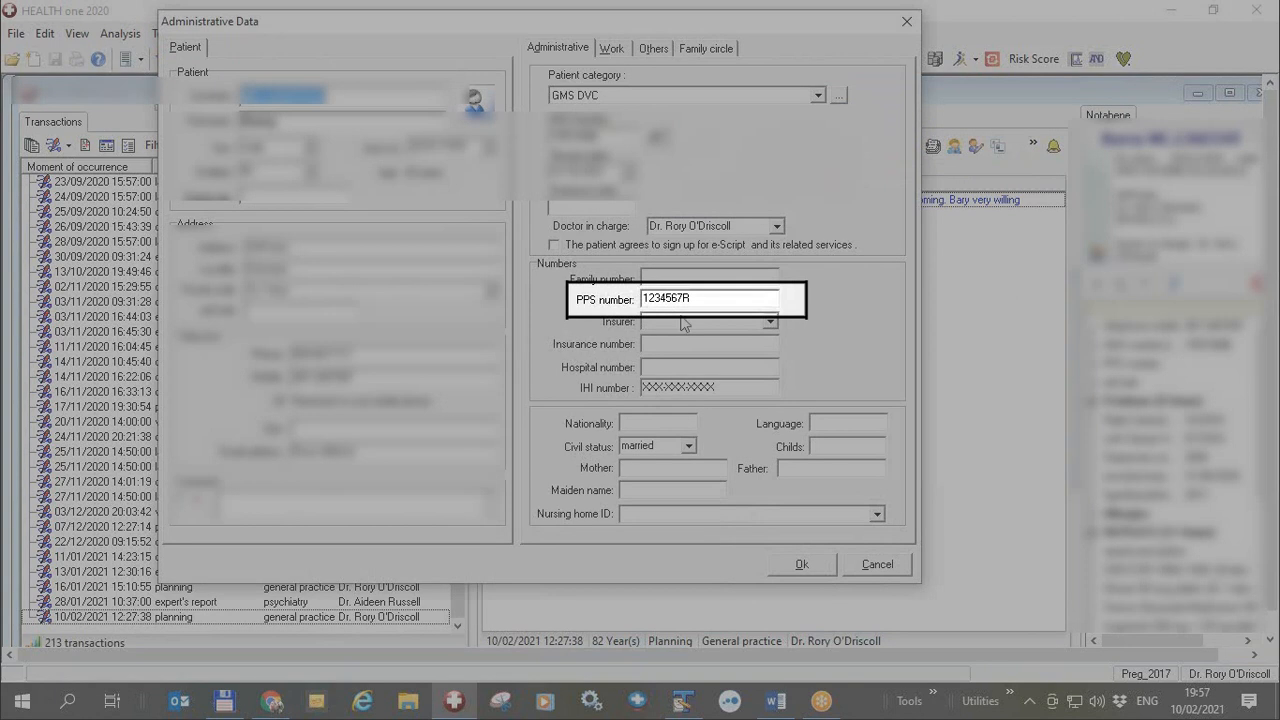
left_click_drag(712, 299, 643, 305)
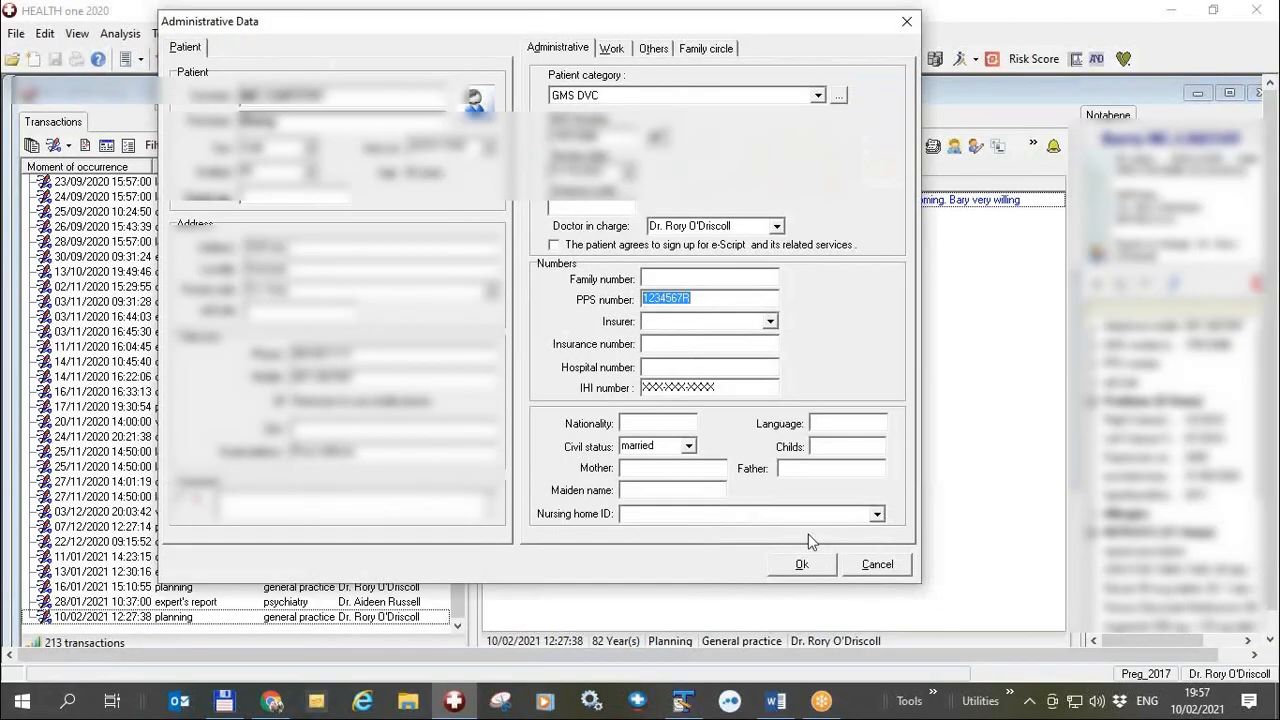
left_click(876, 565)
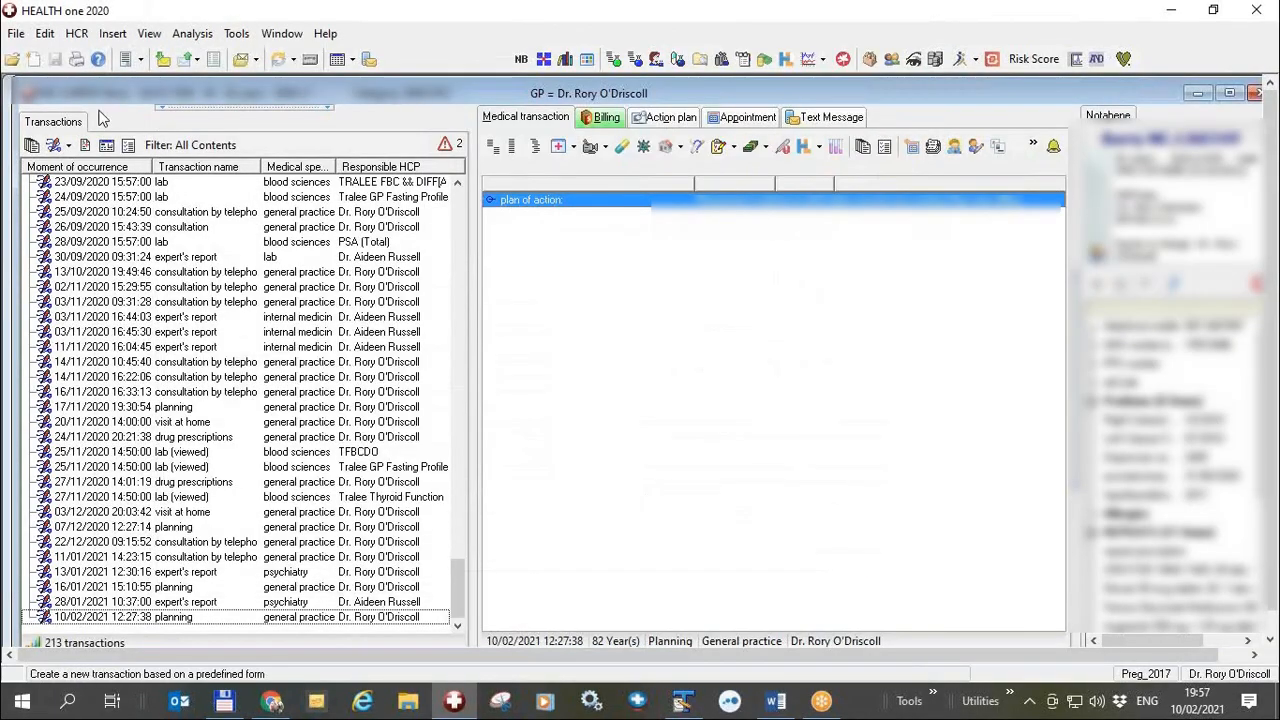
- In the GMS/Duplicate manager, view the PCRS Parser settings and its list of matching patients, and close the manager
left_click(233, 40)
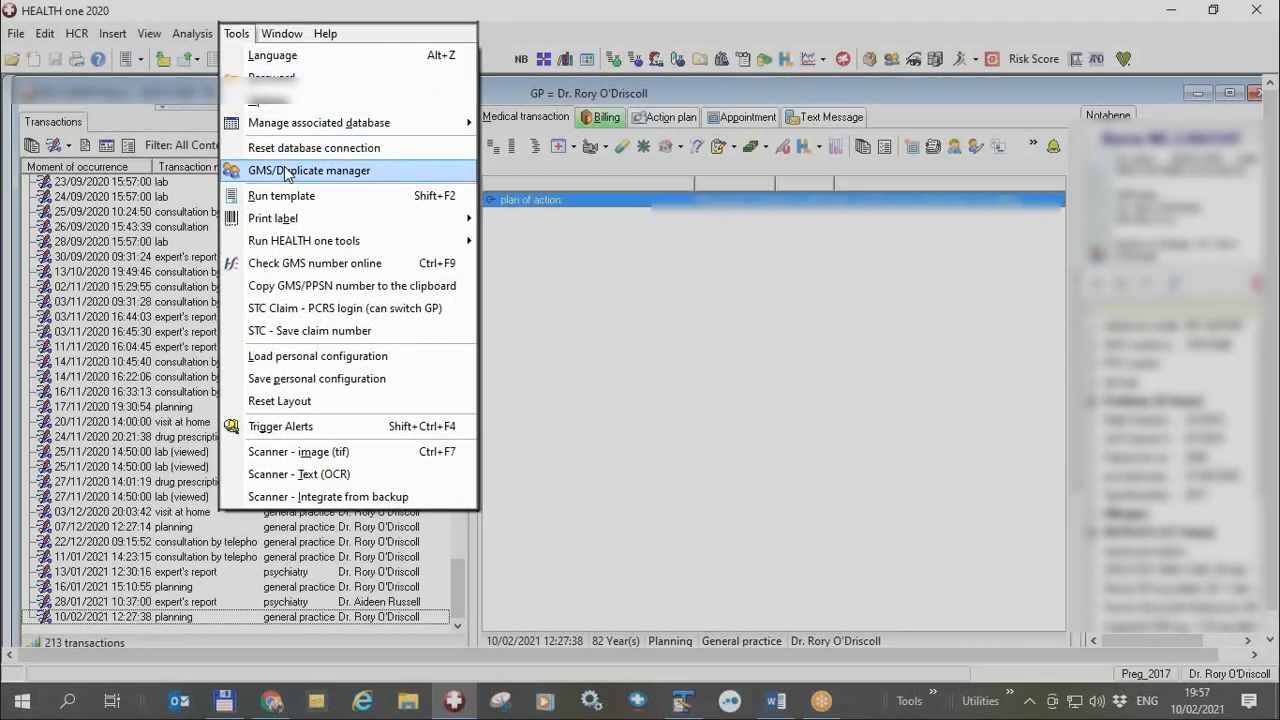
left_click(288, 172)
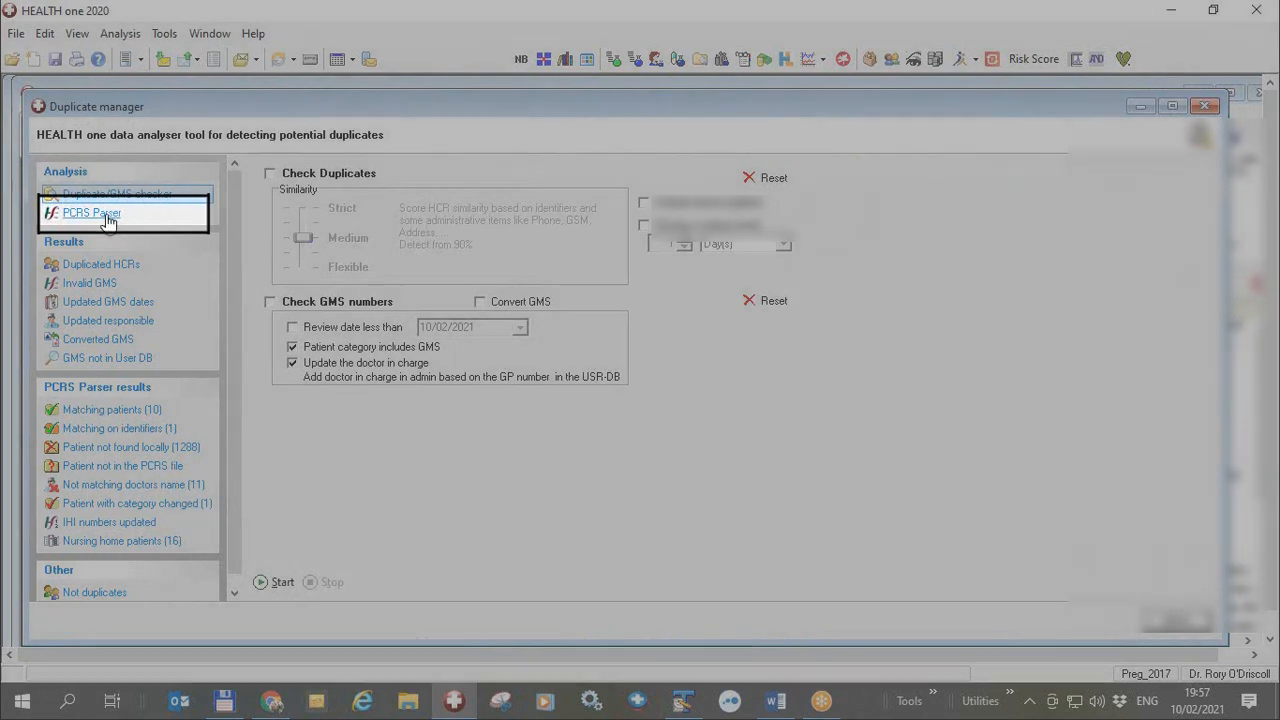
left_click(108, 220)
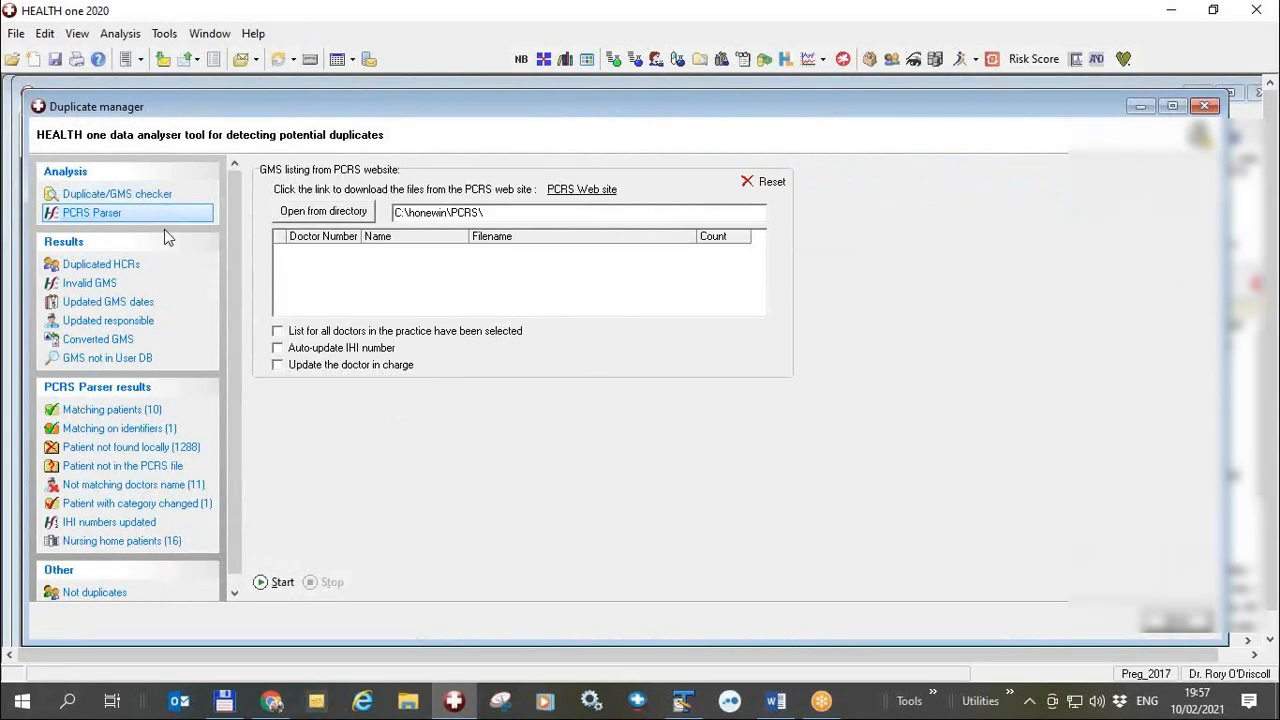
left_click_drag(375, 101, 398, 90)
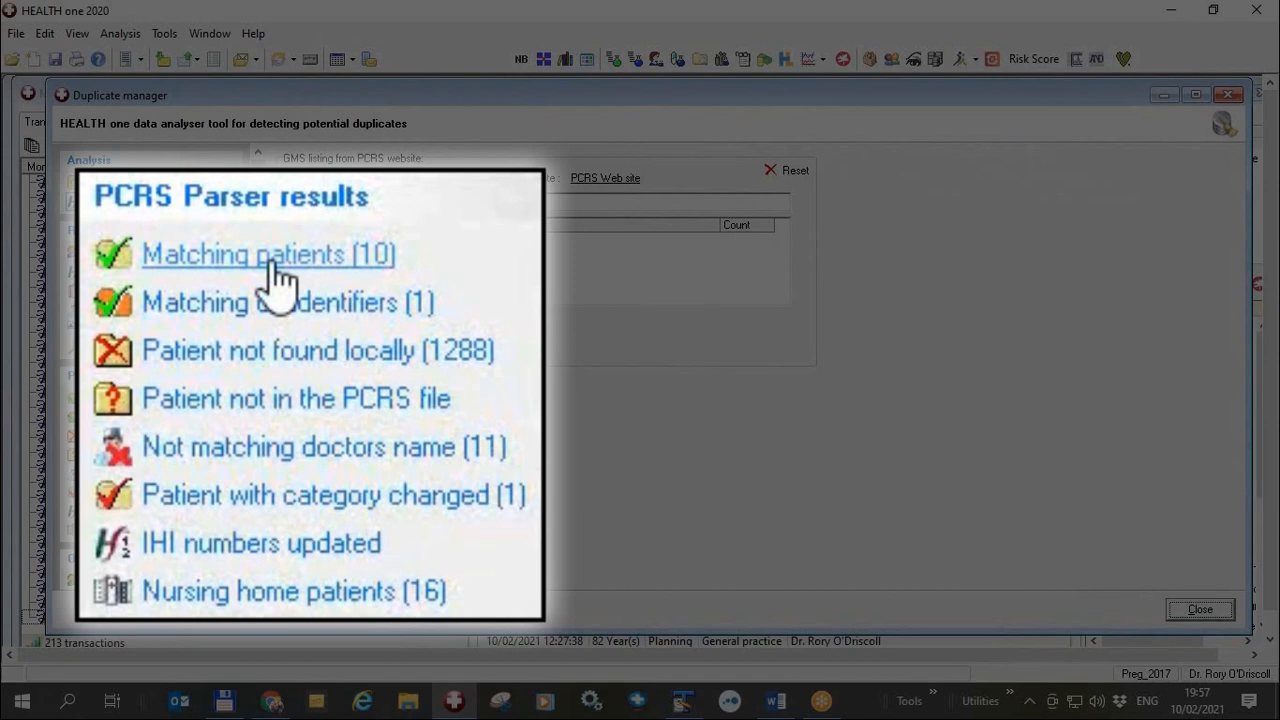
left_click(140, 400)
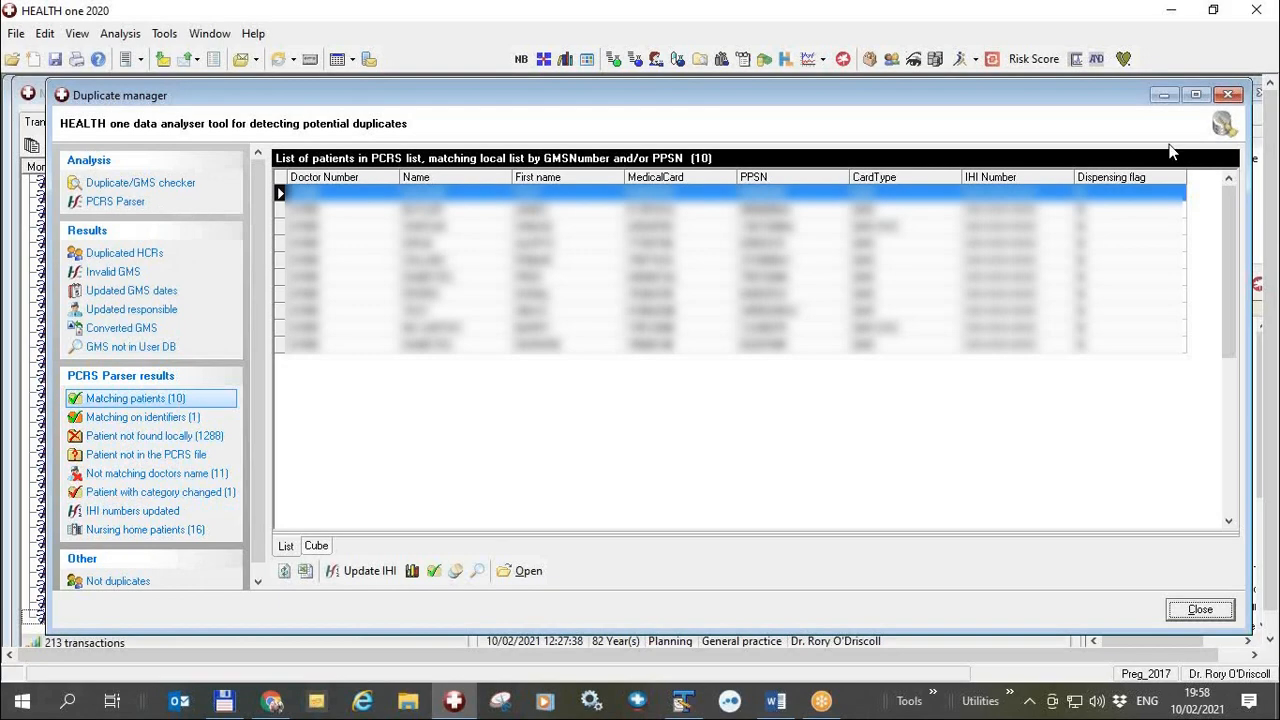
left_click(1229, 96)
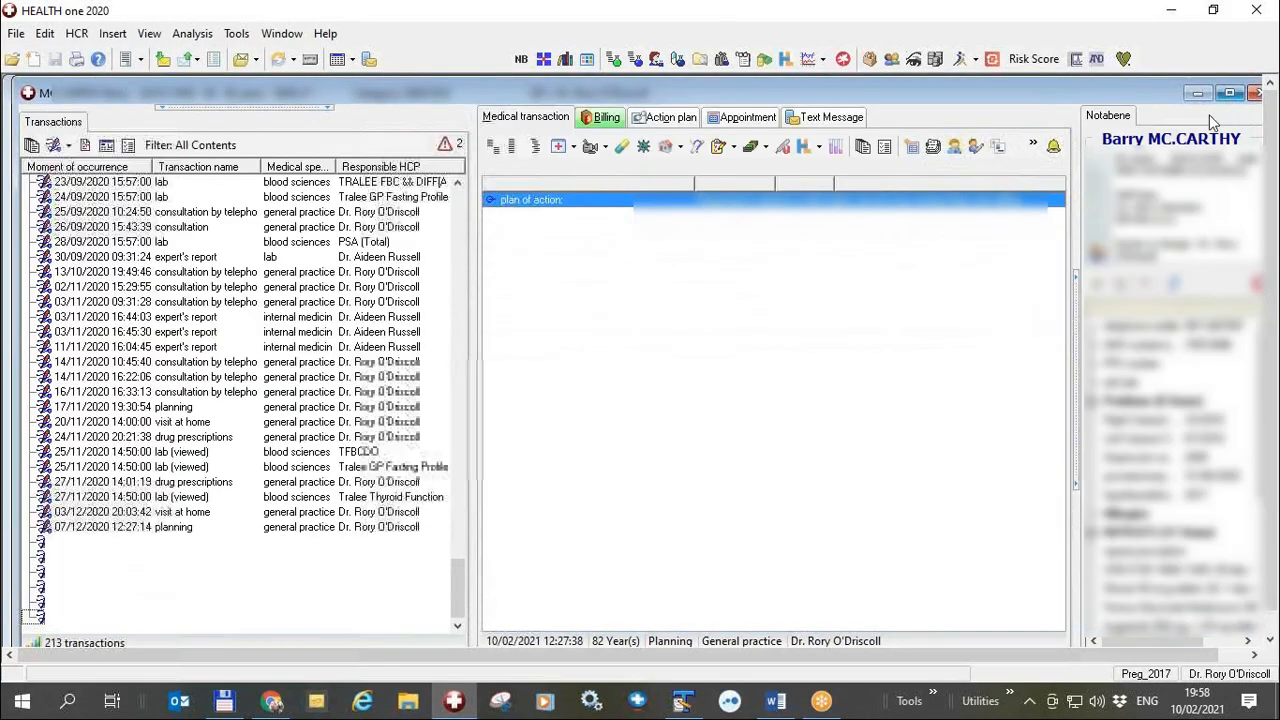
- Create a new vaccine transaction for this patient and select the Pfizer COVID-19 Vaccine as the dispensed vaccine
double_click(130, 617)
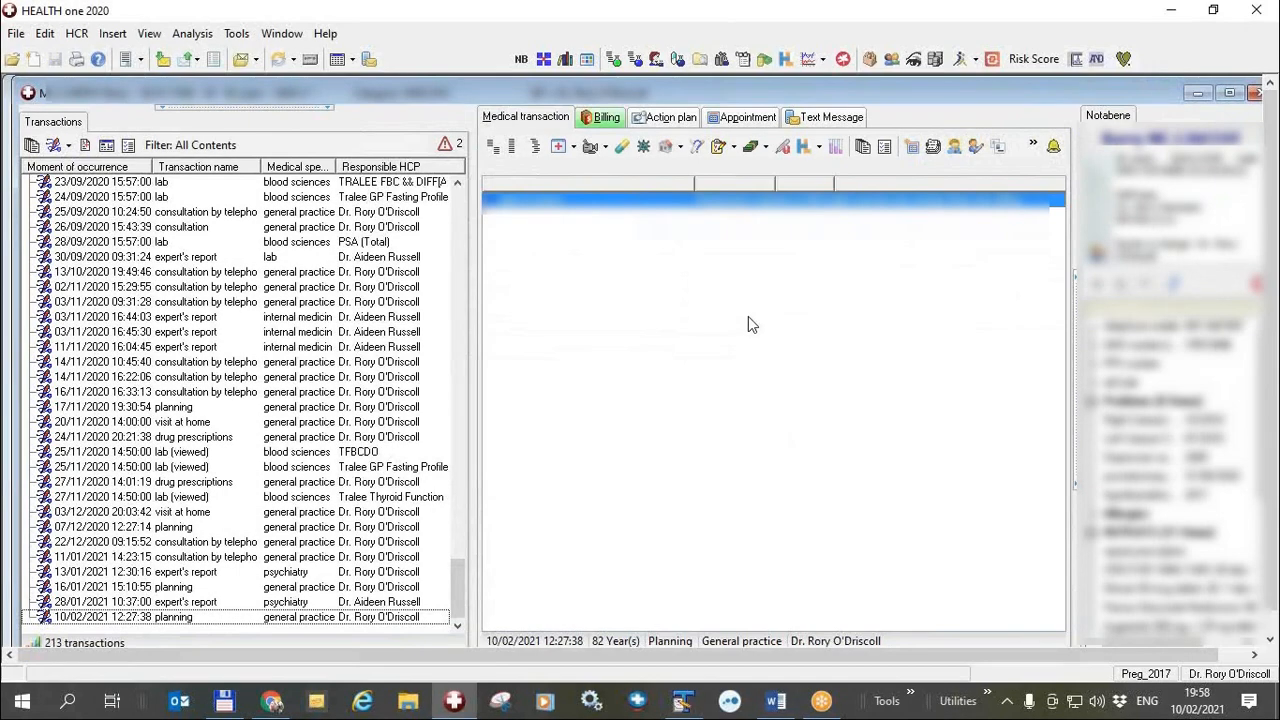
key("ctrl+n")
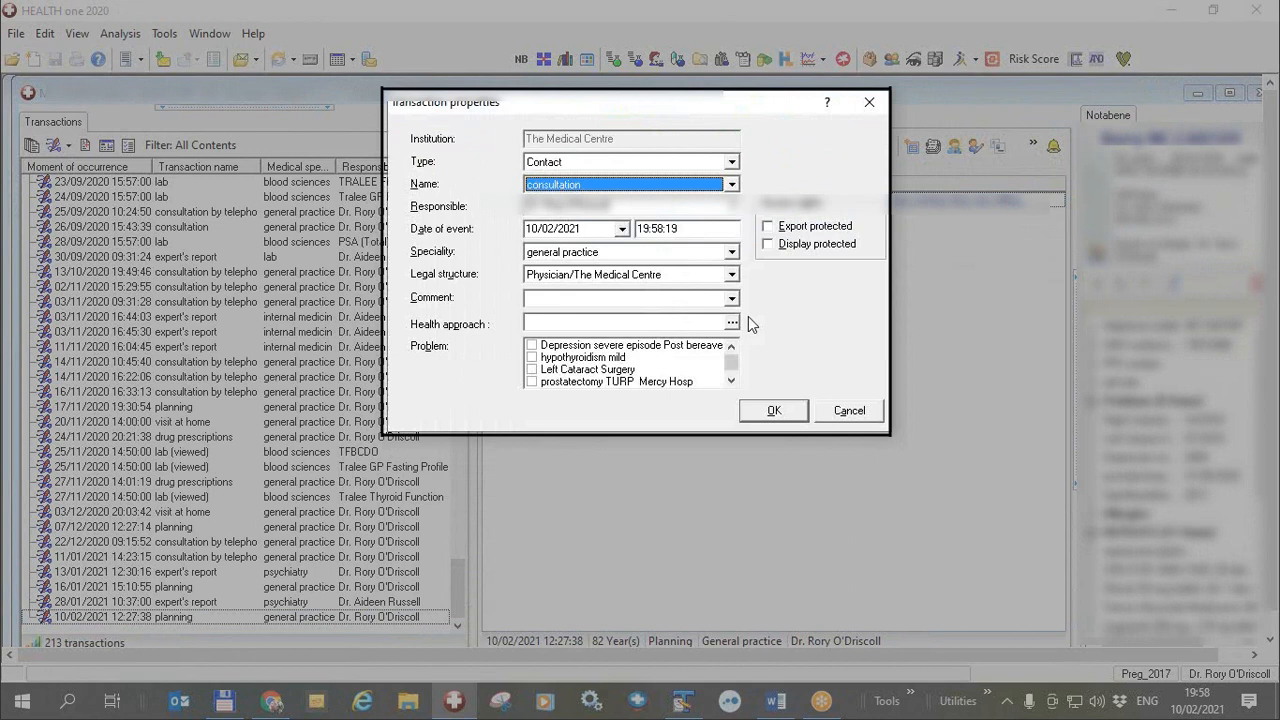
type("vaccine")
key("Return")
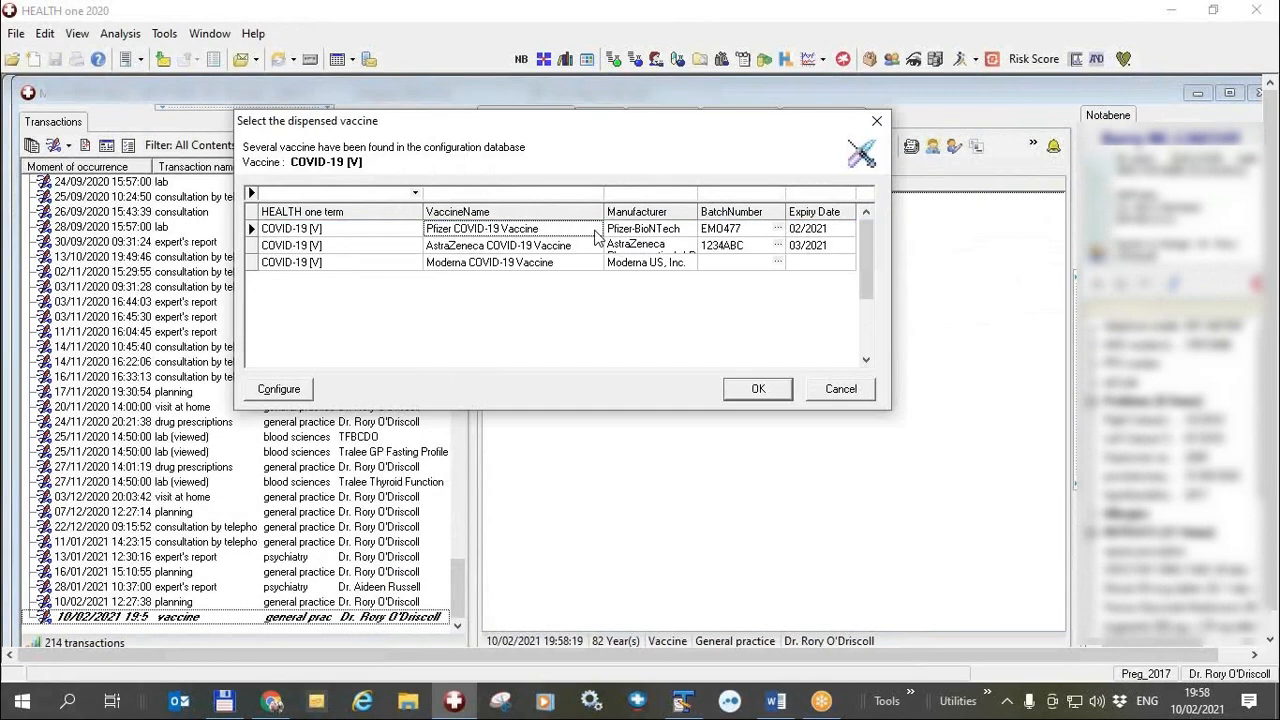
double_click(592, 232)
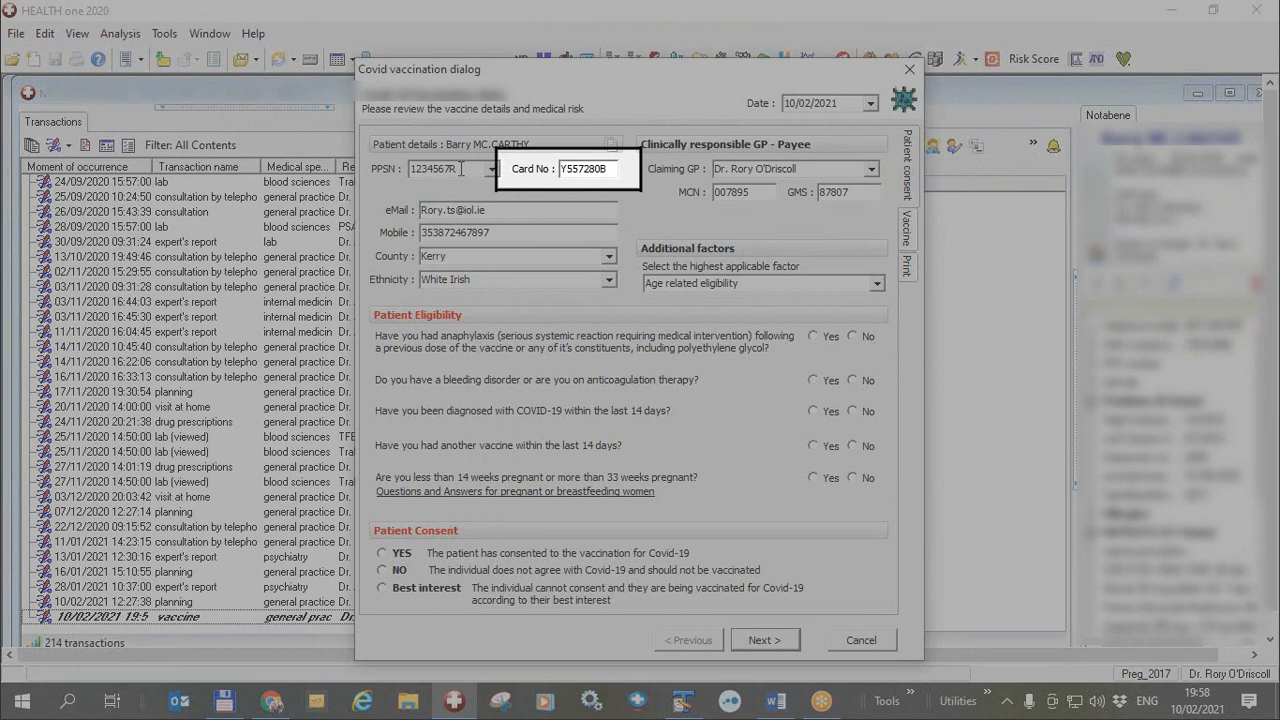
- Check the PPSN and card number, answer No to all eligibility questions, set consent to YES, and try to continue
left_click_drag(462, 169, 400, 161)
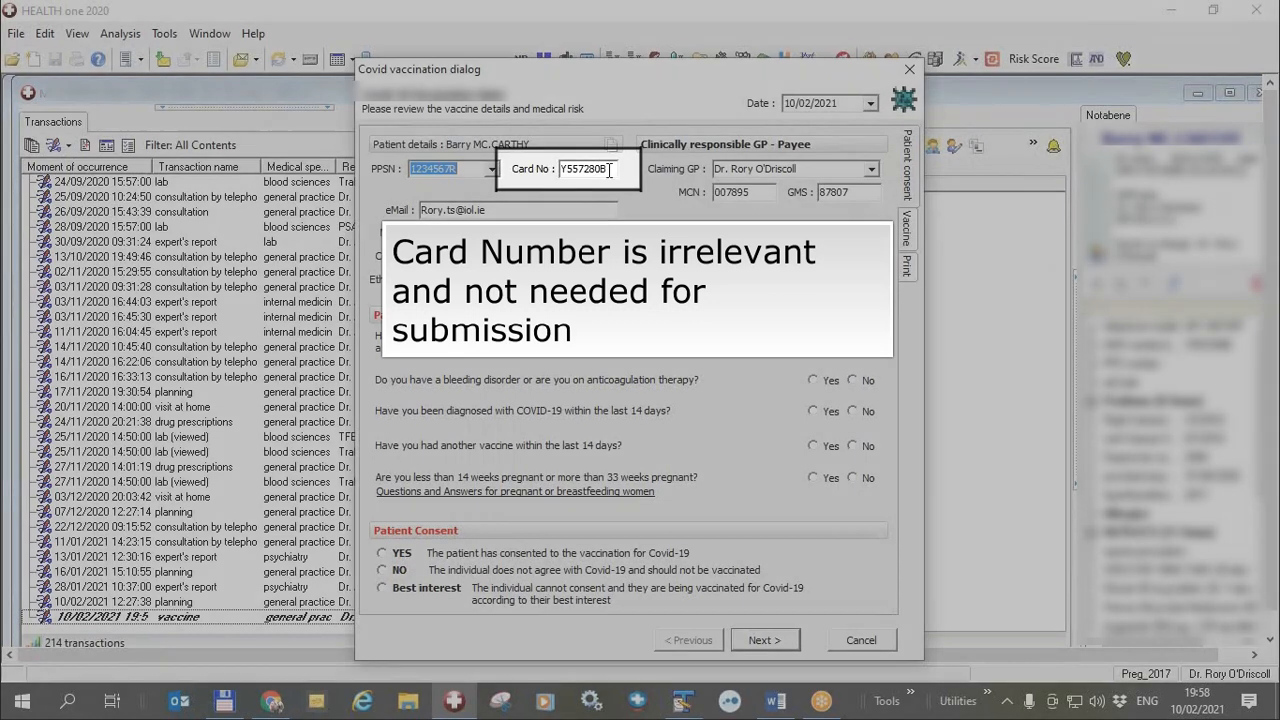
left_click_drag(609, 170, 548, 175)
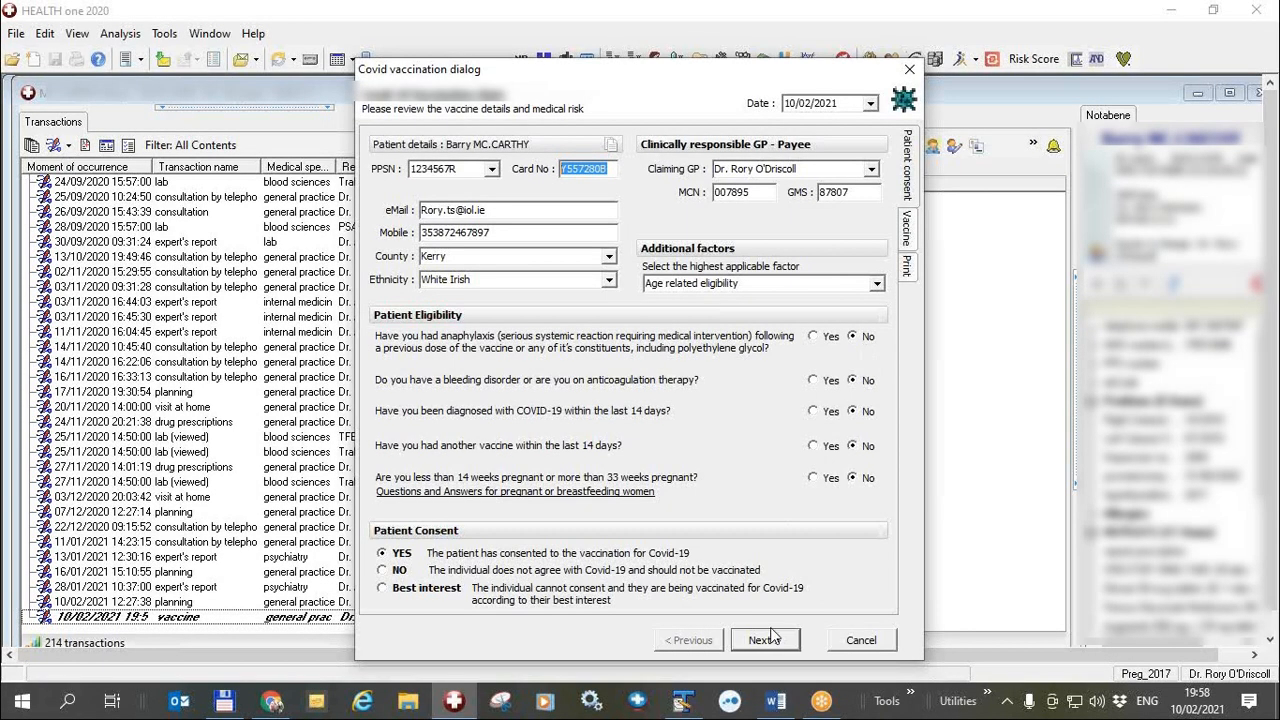
left_click(772, 641)
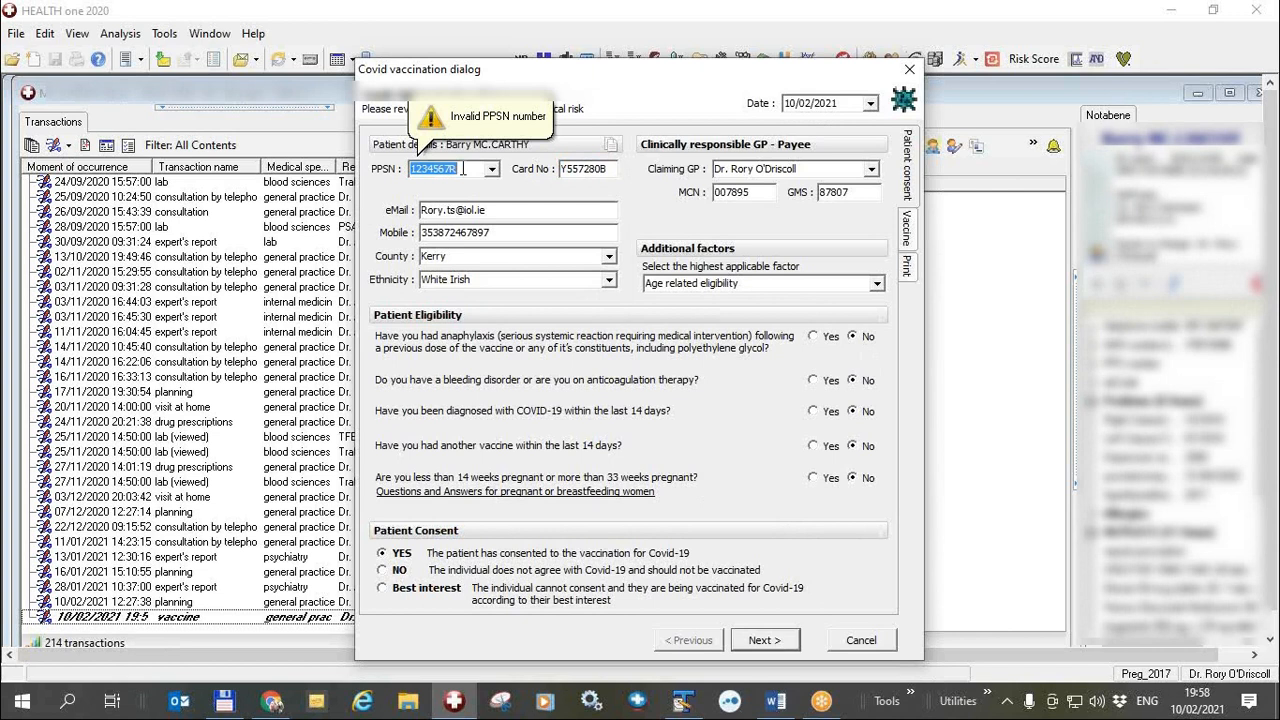
- Replace the PPSN in the claim with the patient's valid PPS number and proceed to the vaccine details
left_click(462, 169)
left_click_drag(462, 169, 408, 170)
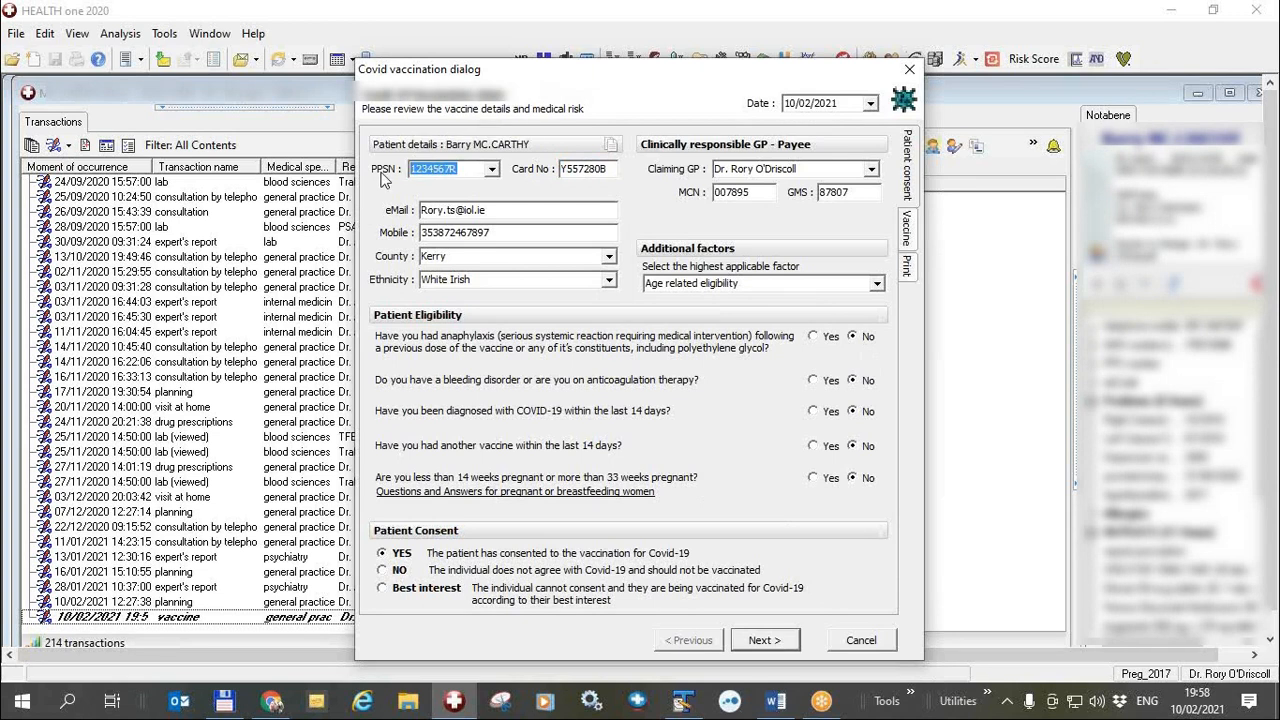
type("123")
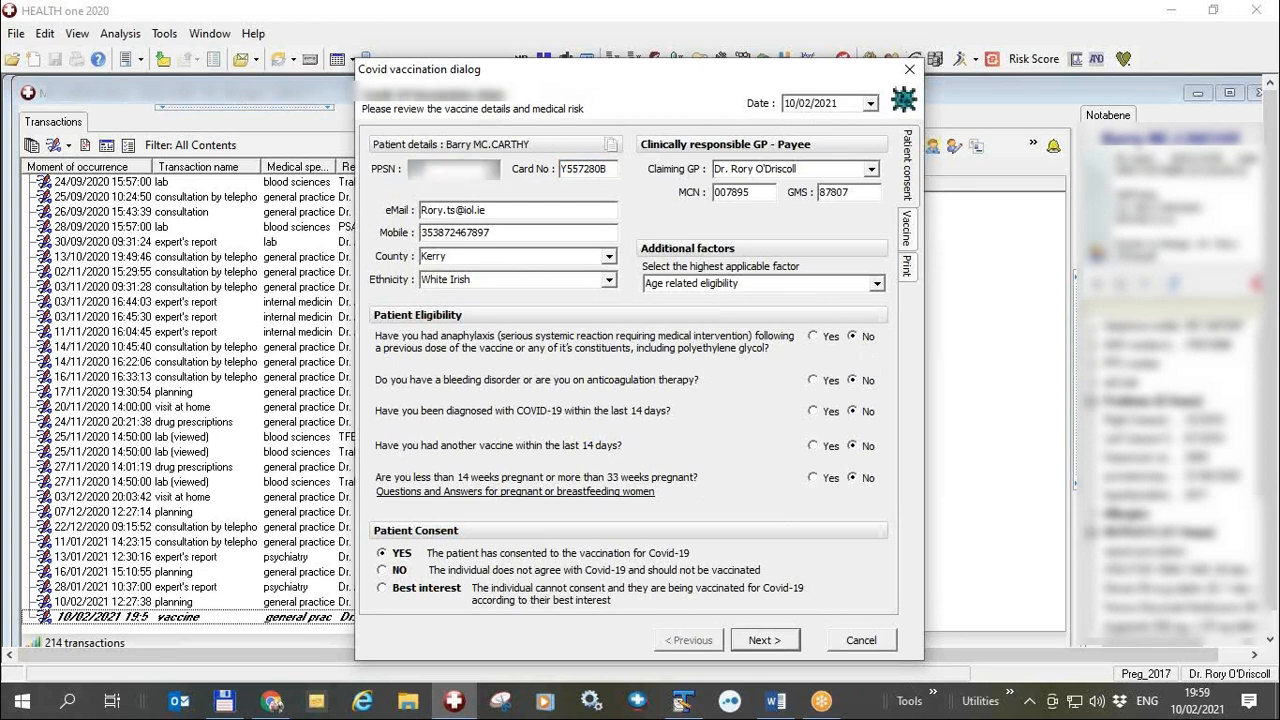
type("45")
left_click(766, 642)
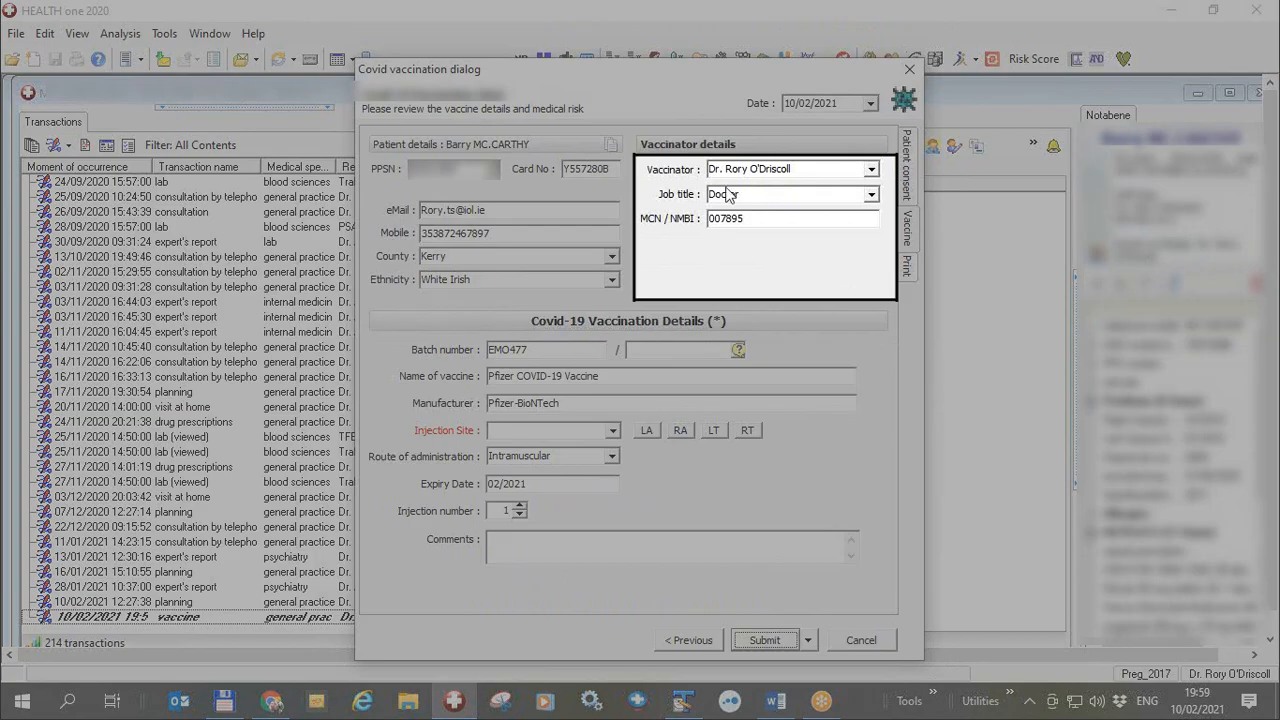
- Change the vaccinator in this patient's vaccine details from the doctor to the practice nurse
left_click(871, 169)
left_click_drag(875, 212, 875, 262)
left_click(821, 270)
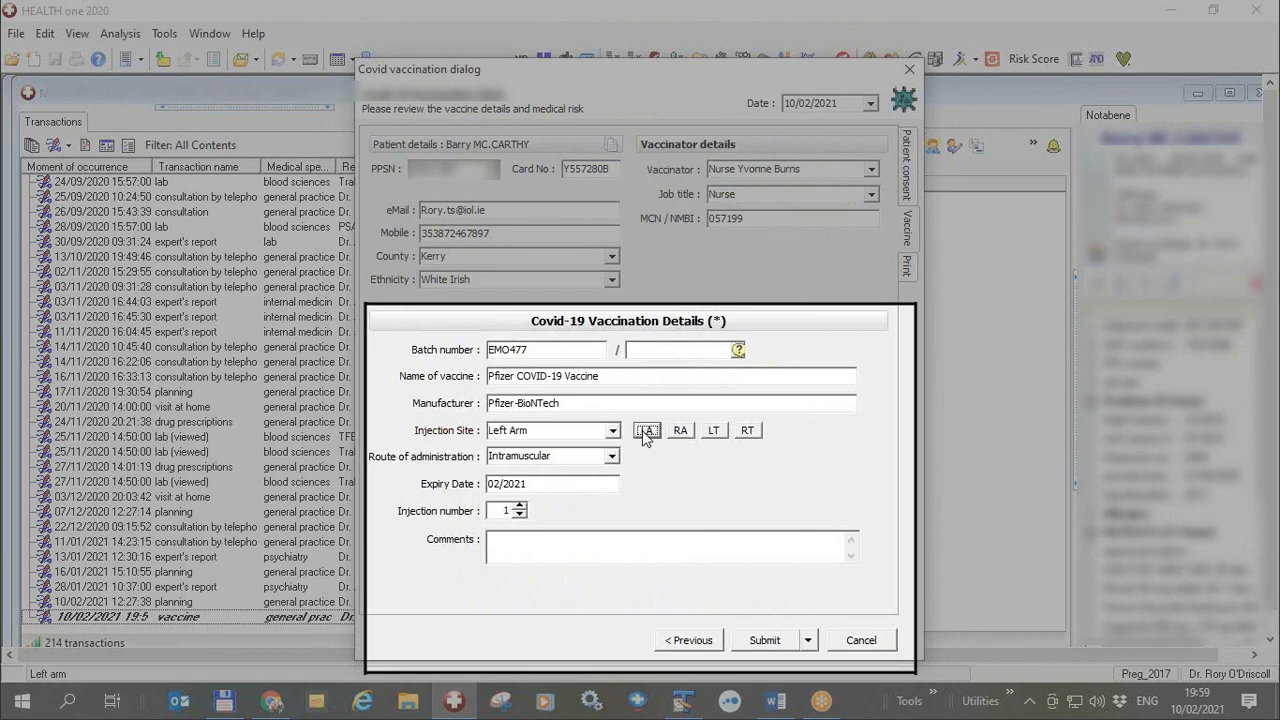
- Set the injection site to Left Arm and save the claim form without submitting it
left_click(647, 430)
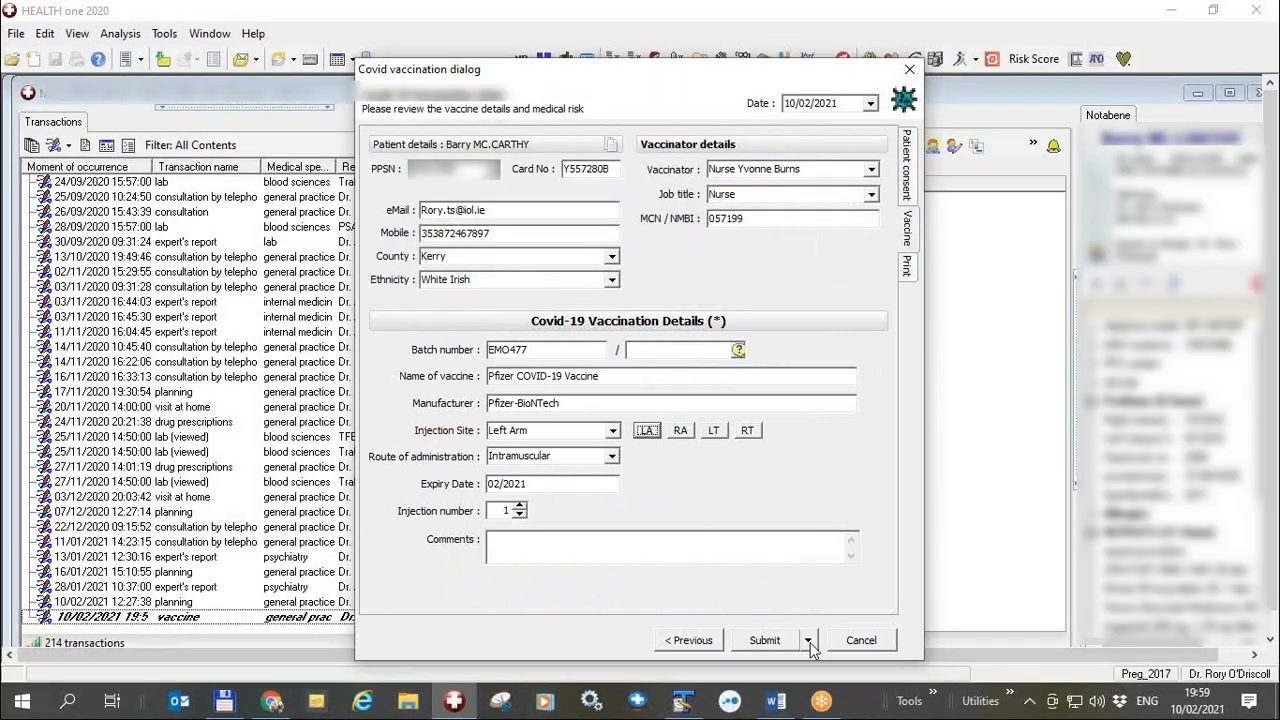
left_click(810, 645)
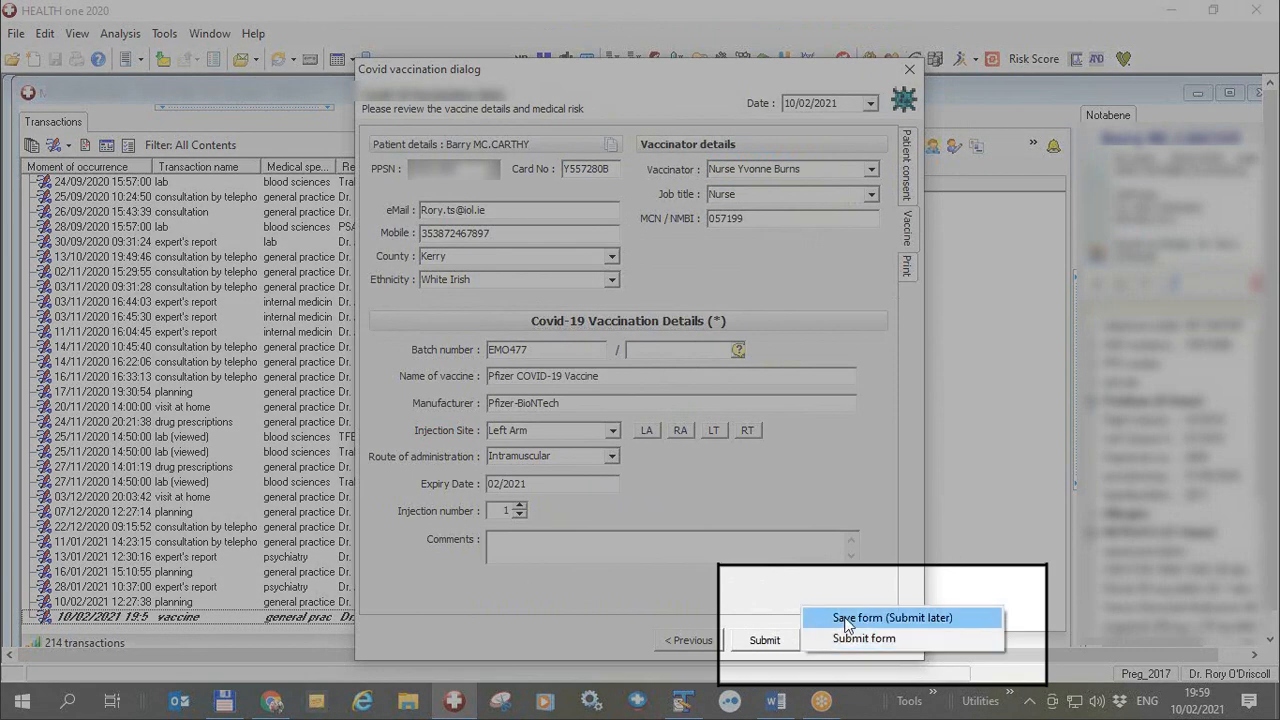
left_click(845, 619)
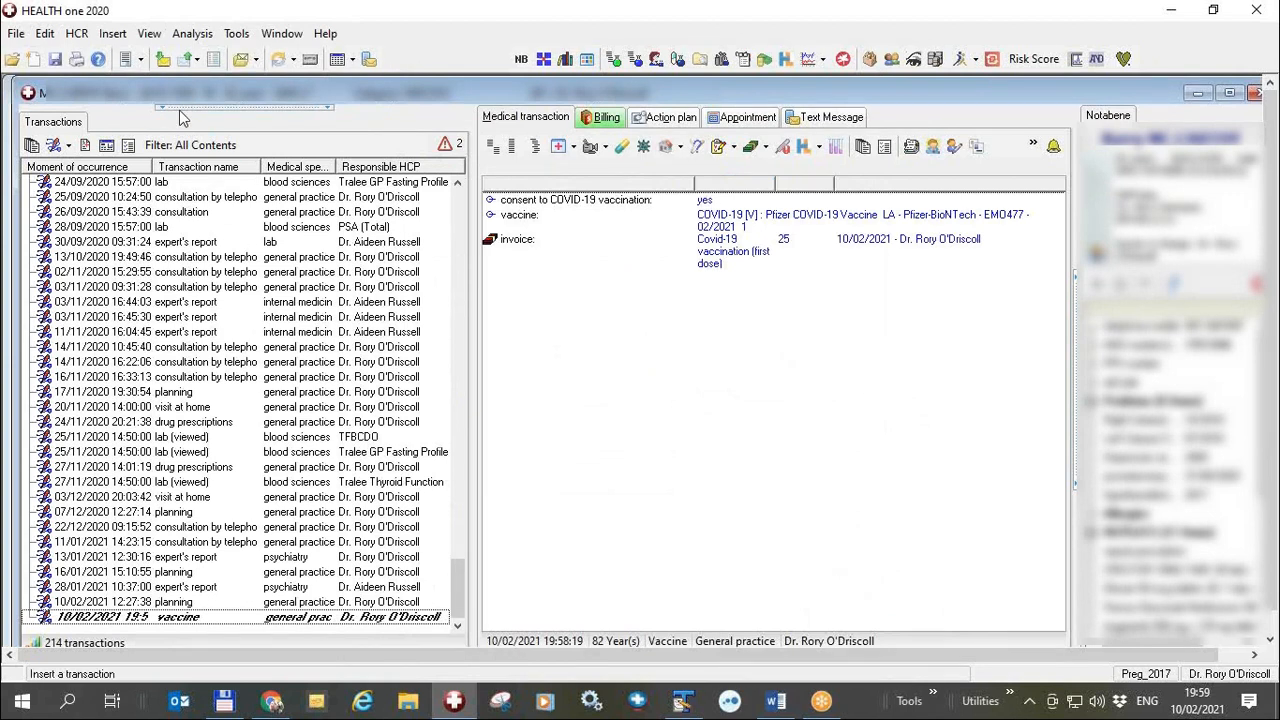
- Look at the available analysis options and switch to the 872_Training_Videos document in Word
left_click(192, 33)
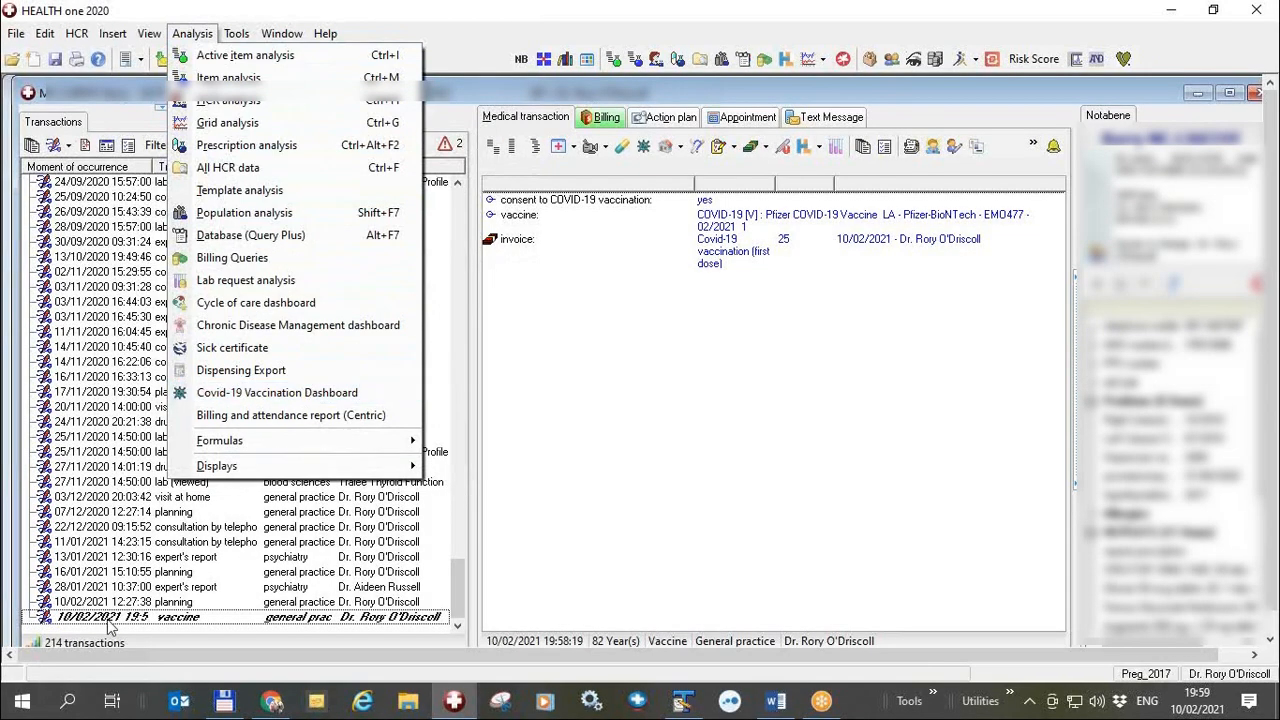
left_click(774, 702)
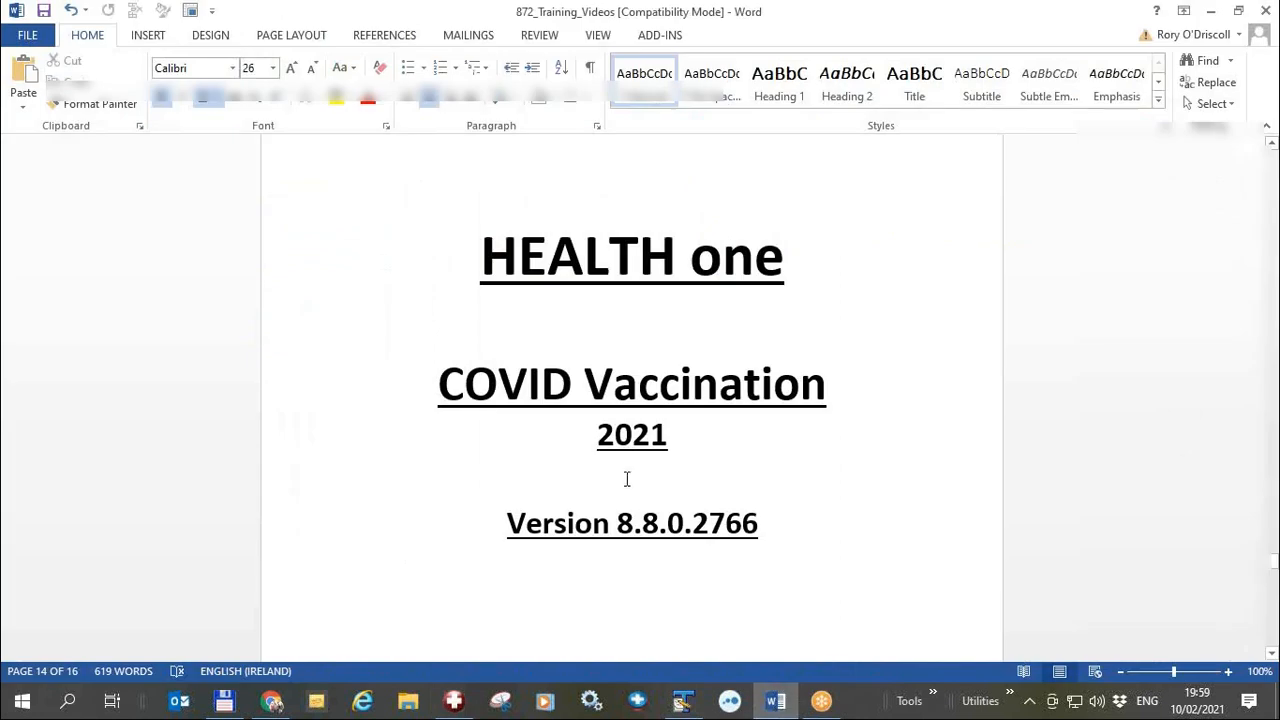